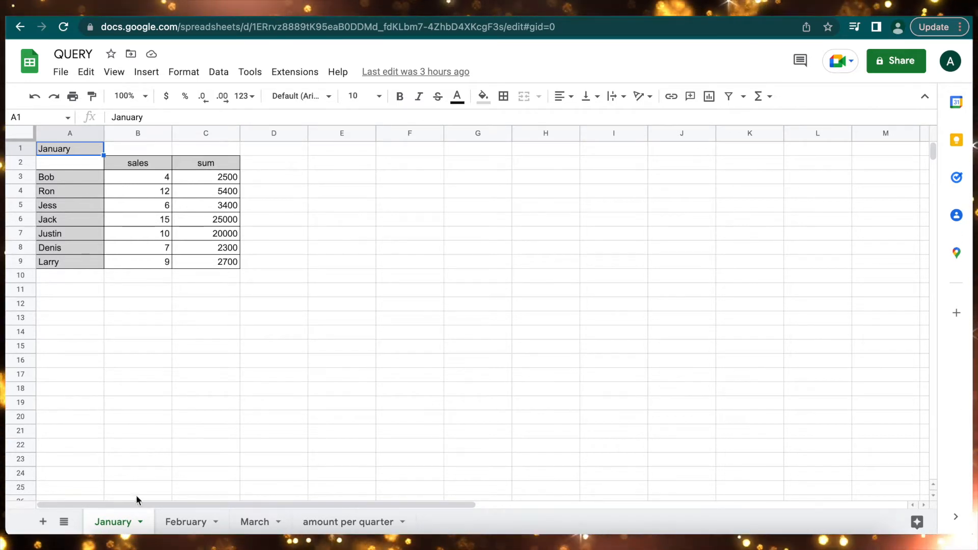
- Review the sales tables on the February, March and January sheets
click(189, 522)
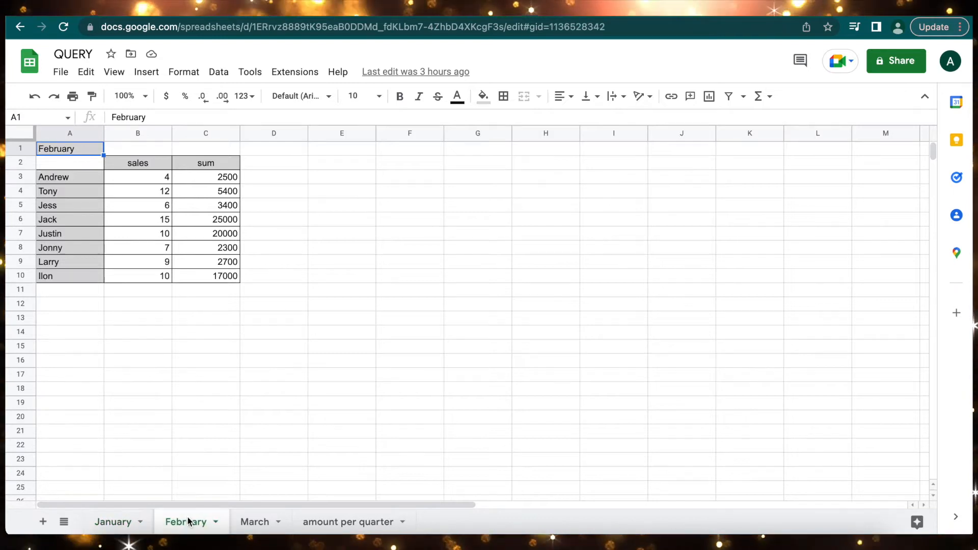
click(253, 522)
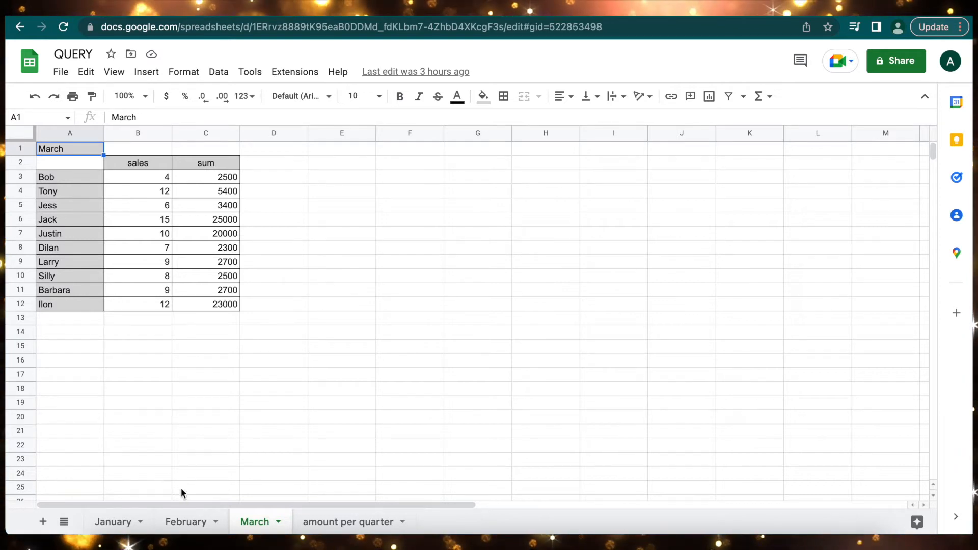
click(182, 520)
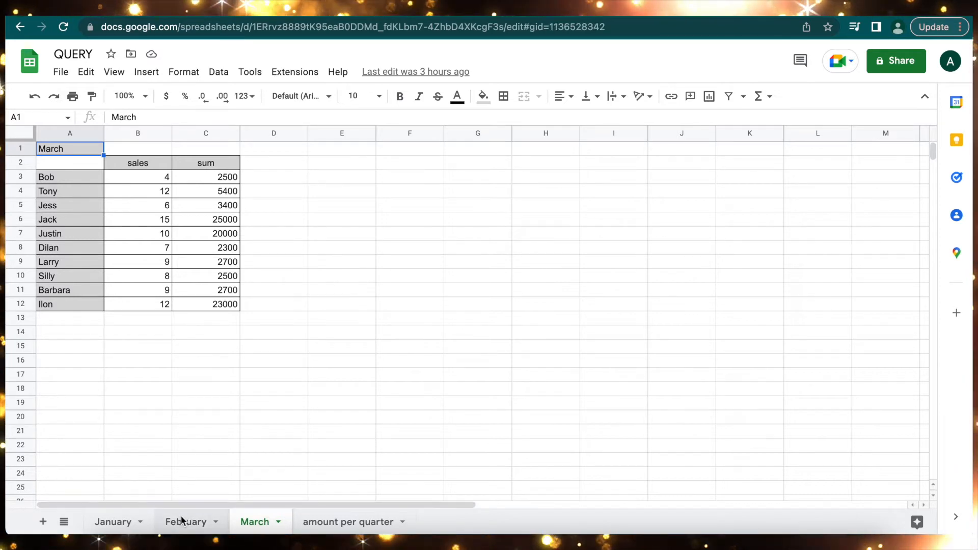
click(114, 522)
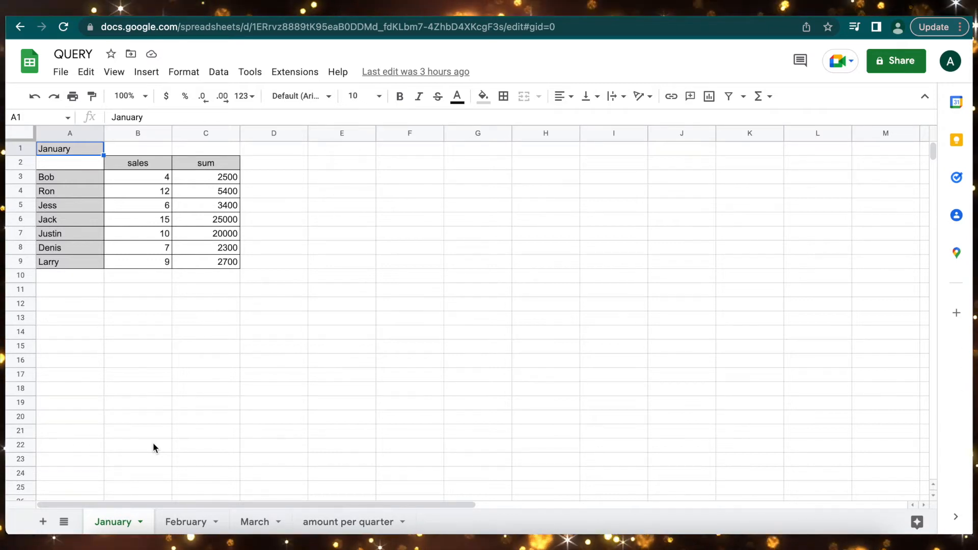
- Enter =QUERY(January!A1:D12) in cell A1 of the "amount per quarter" sheet to pull in the January table
click(299, 521)
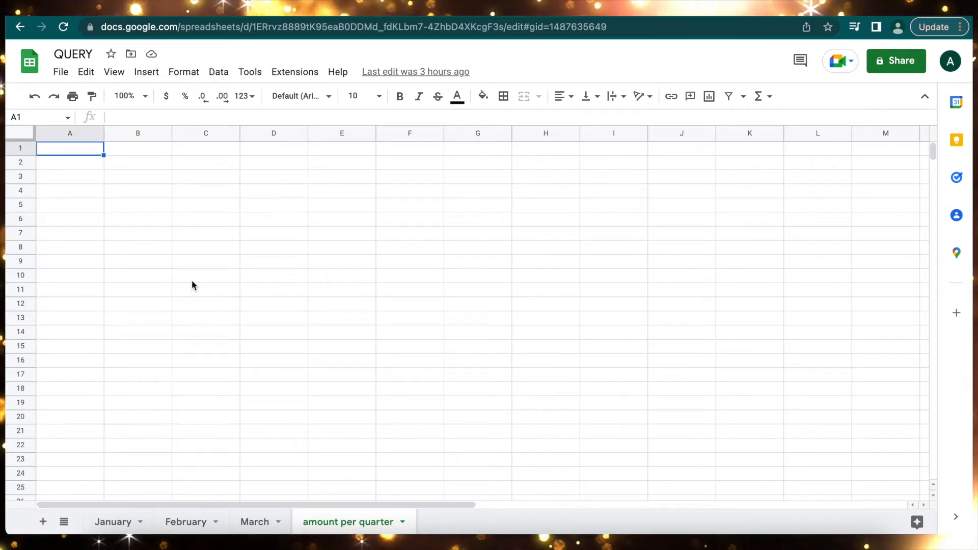
text(=q)
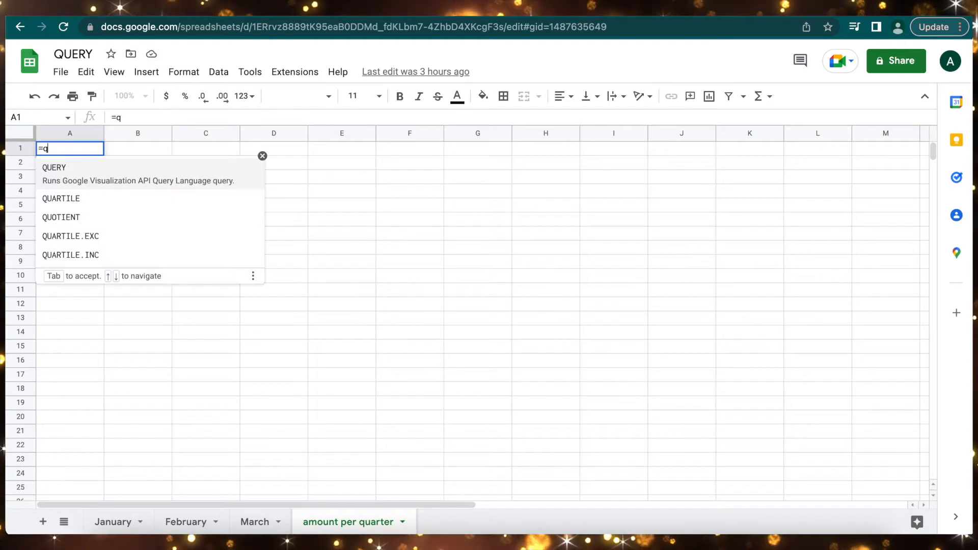
click(68, 168)
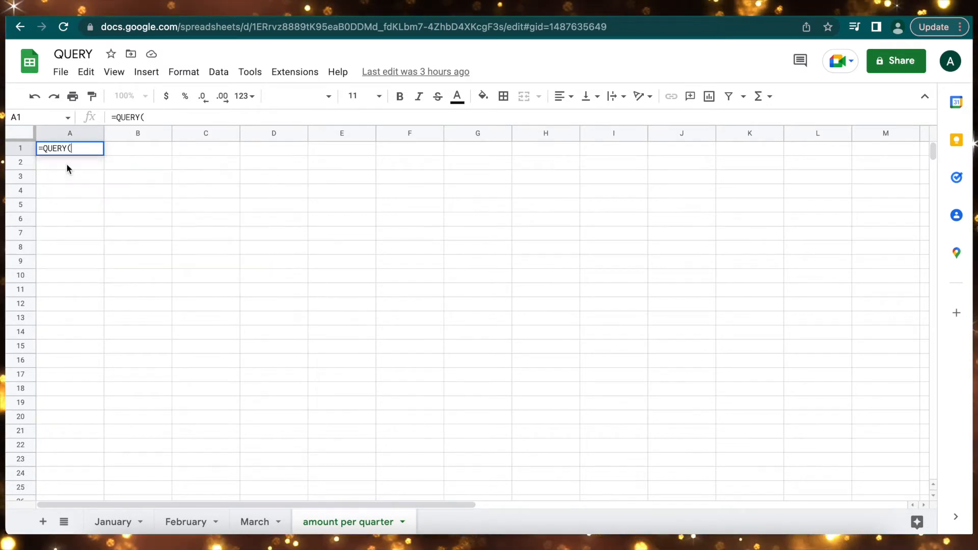
click(119, 520)
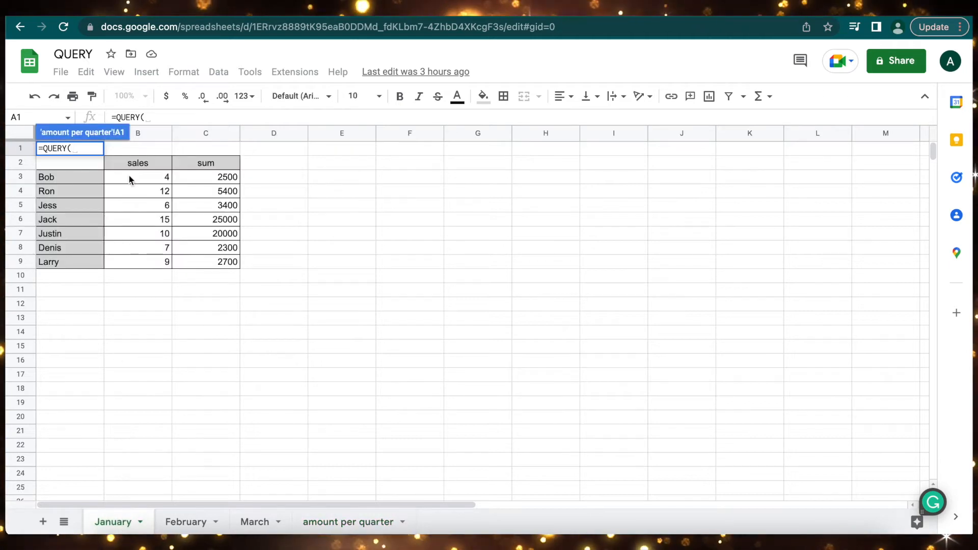
drag(258, 147, 84, 301)
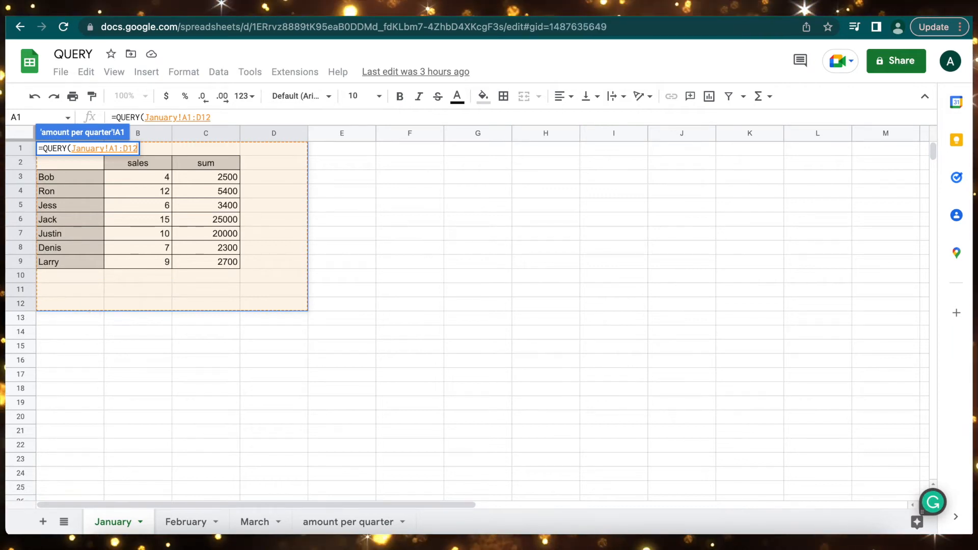
key(Return)
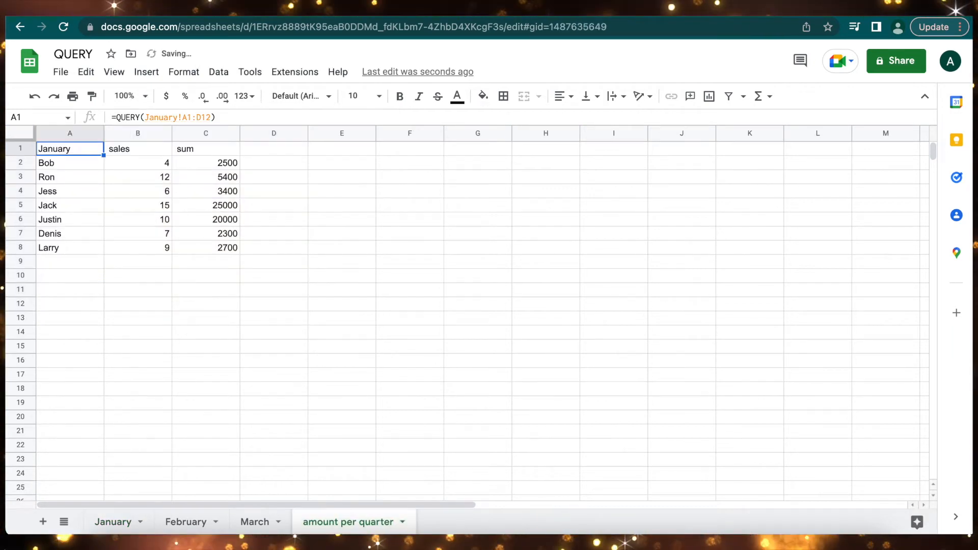
- Examine the QUERY formula behind cell A1 on the "amount per quarter" sheet
click(148, 338)
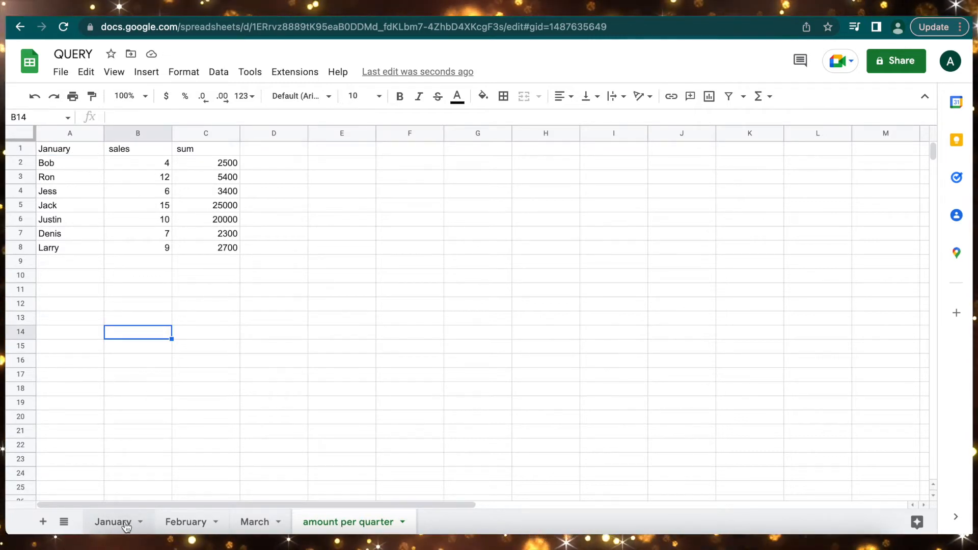
click(70, 277)
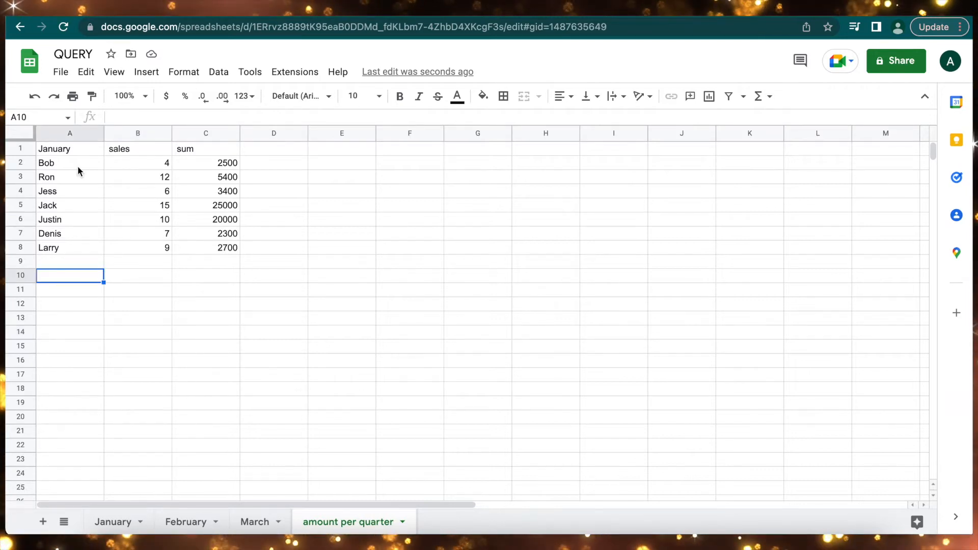
click(72, 149)
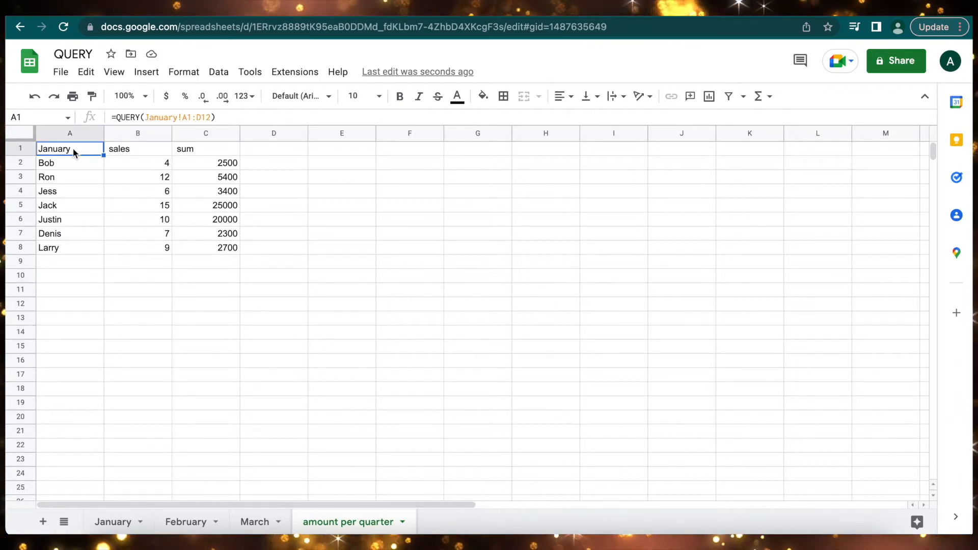
triple_click(115, 119)
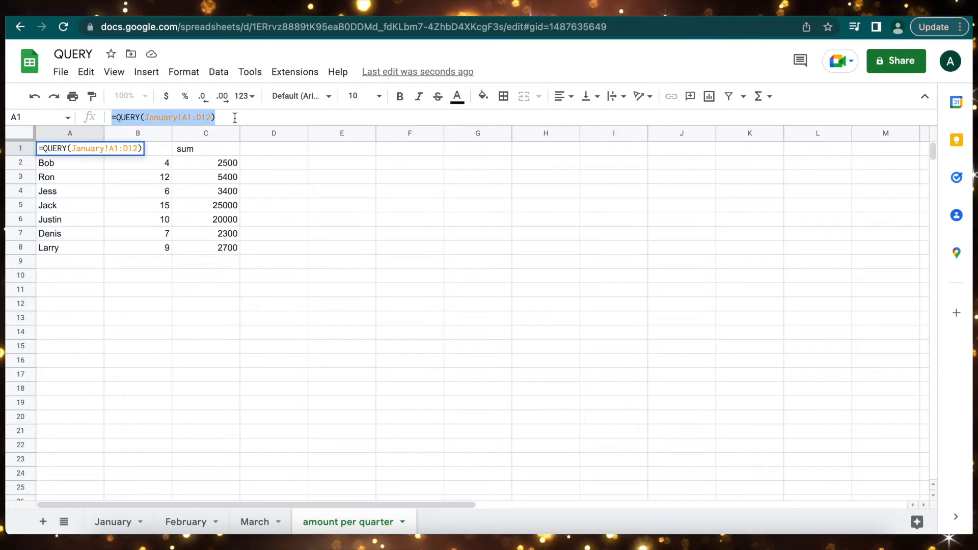
click(74, 276)
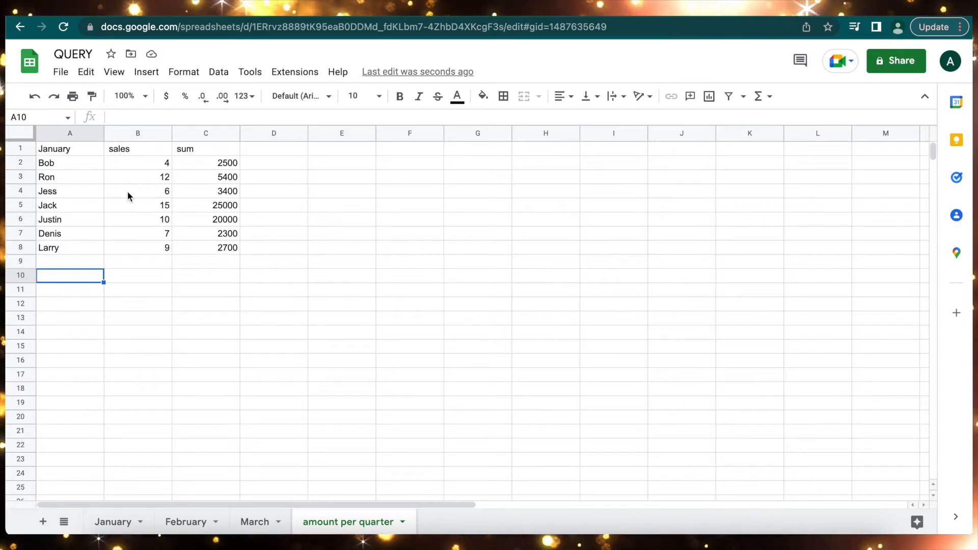
- Append two comma-separated copies of QUERY(January!A1:D12) to the formula in cell A1
click(77, 149)
click(226, 118)
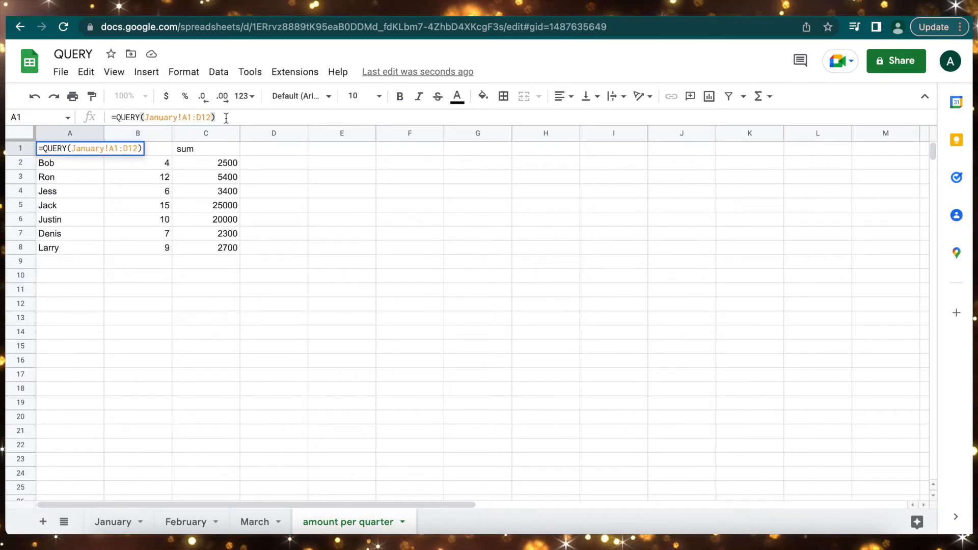
text(,)
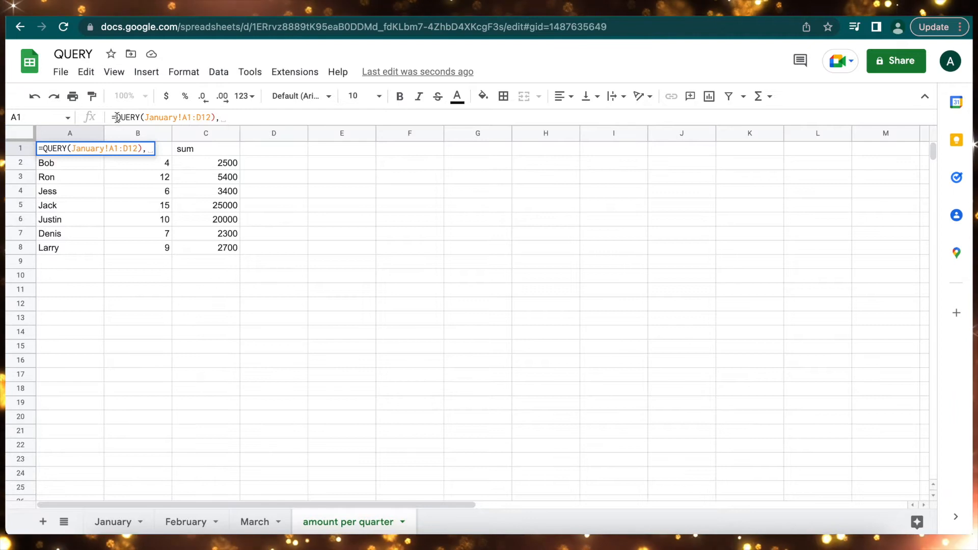
drag(119, 118, 199, 118)
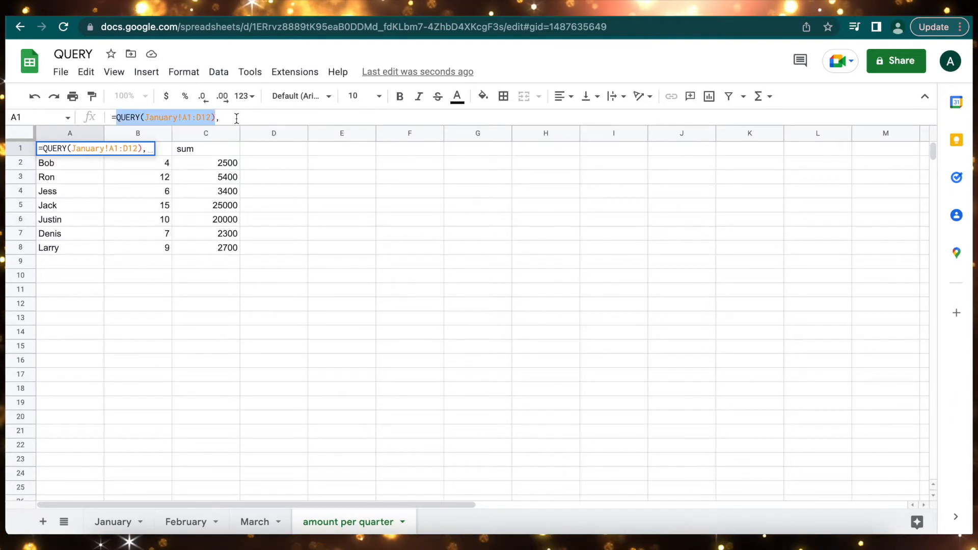
key(ctrl+c)
click(236, 118)
key(ctrl+v)
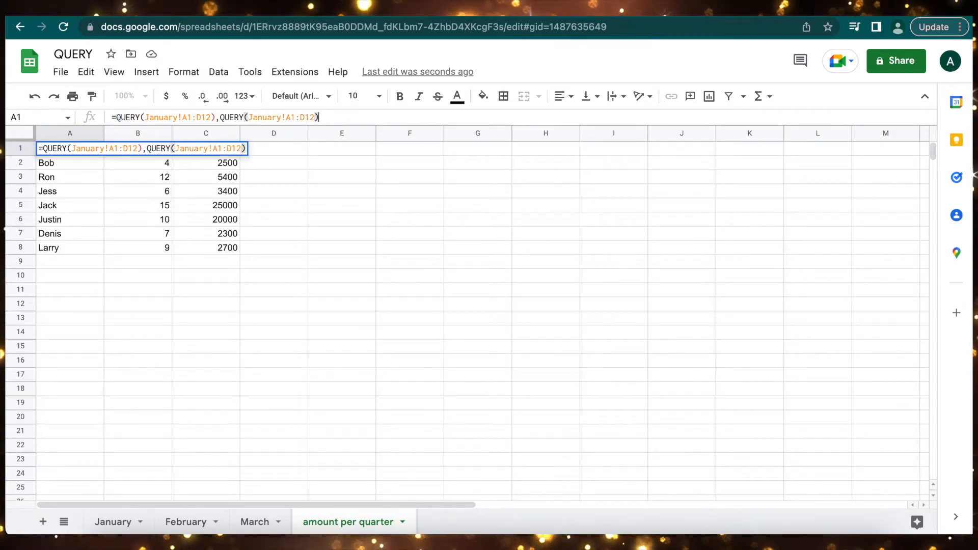
text(,)
key(ctrl+v)
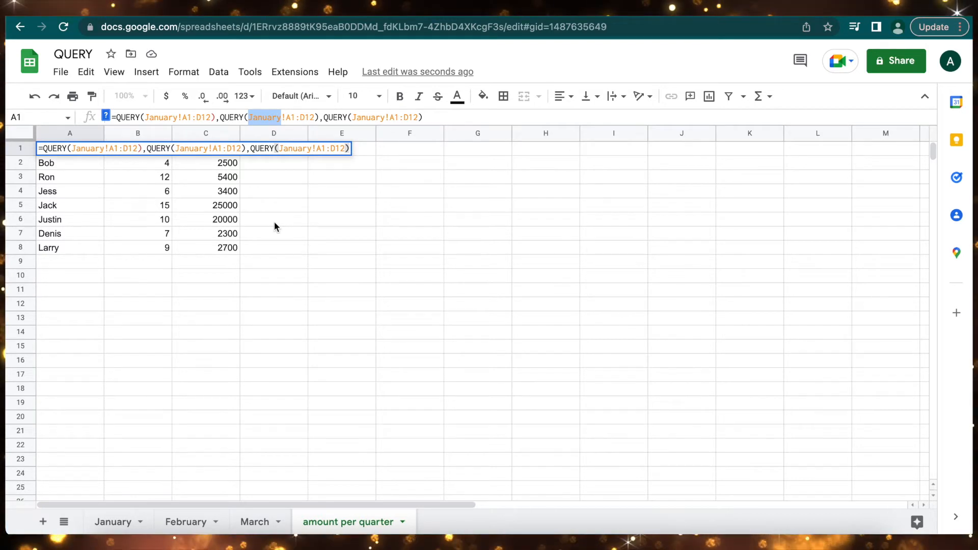
- Change the second query's range in the A1 formula to February!A1:D15
text(February)
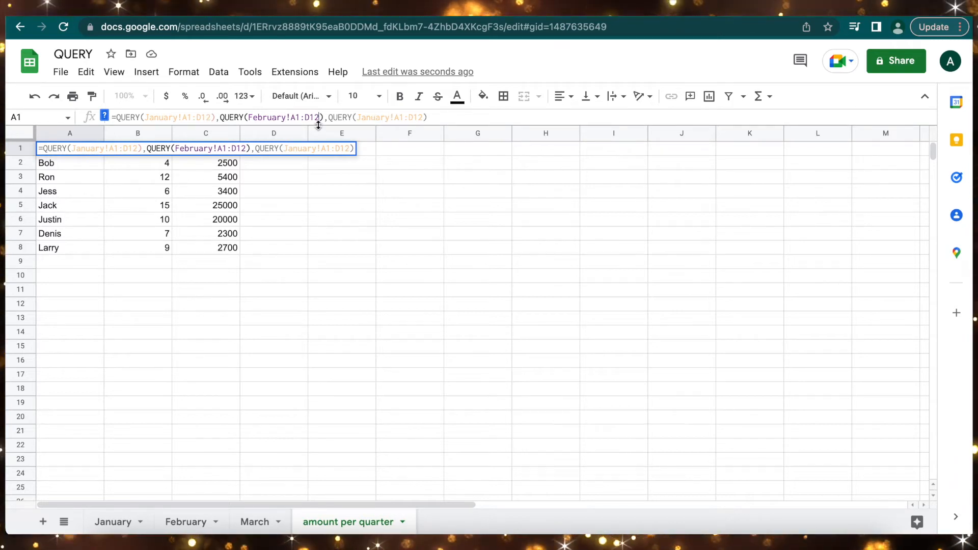
key(BackSpace)
key(BackSpace)
text(1)
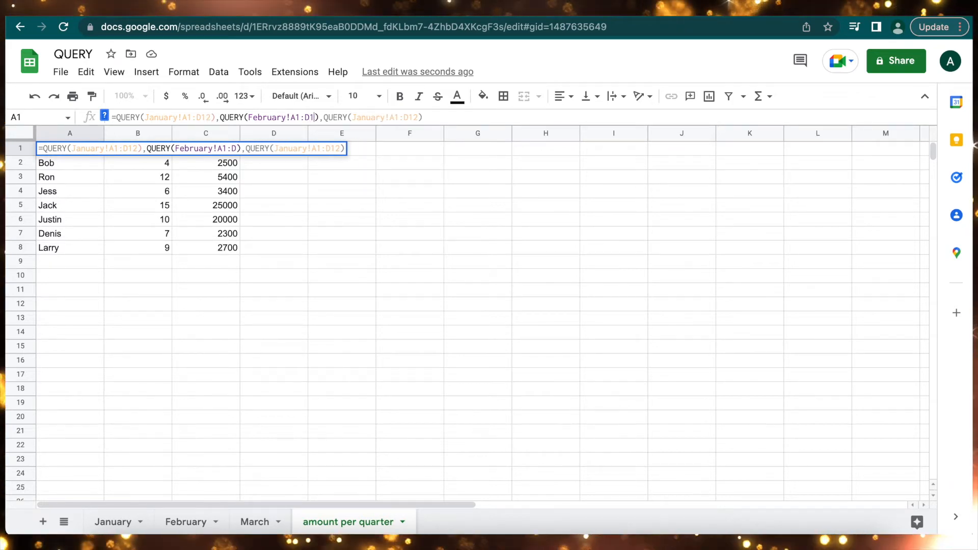
text(5)
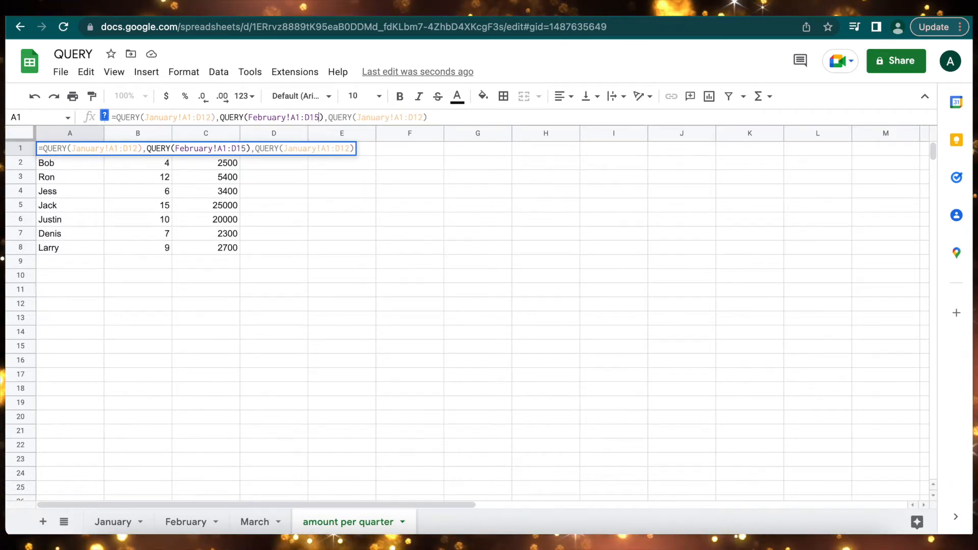
- Point the third query in the A1 formula to the March sheet and commit the formula
double_click(367, 118)
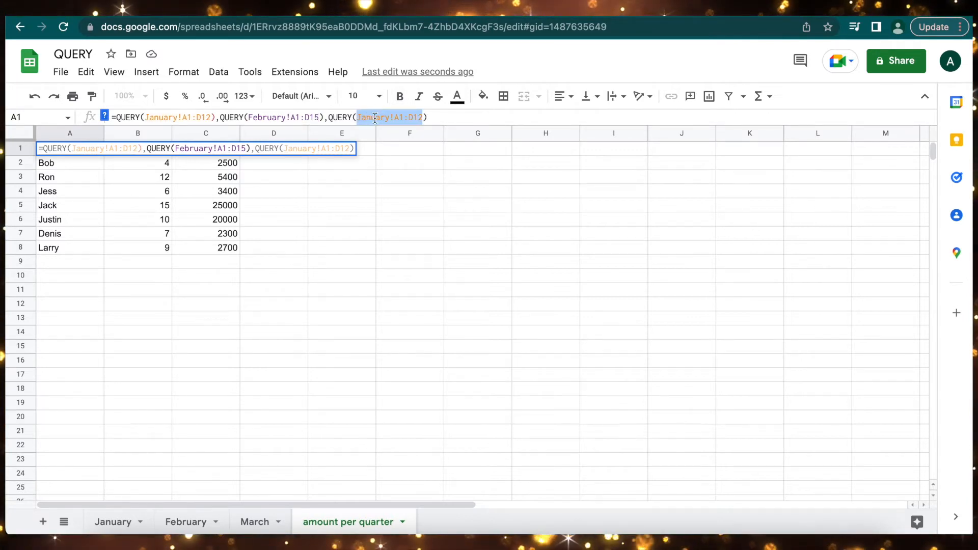
click(374, 118)
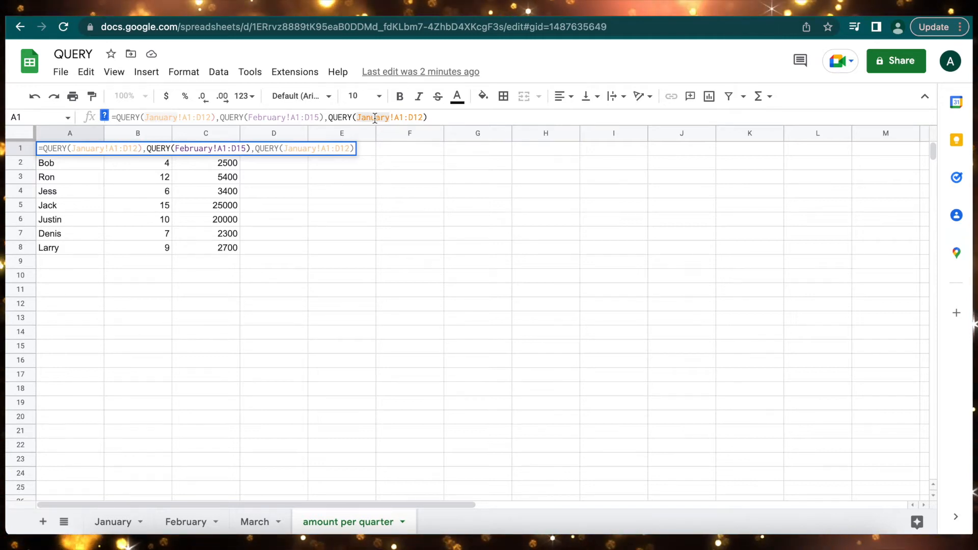
text(March)
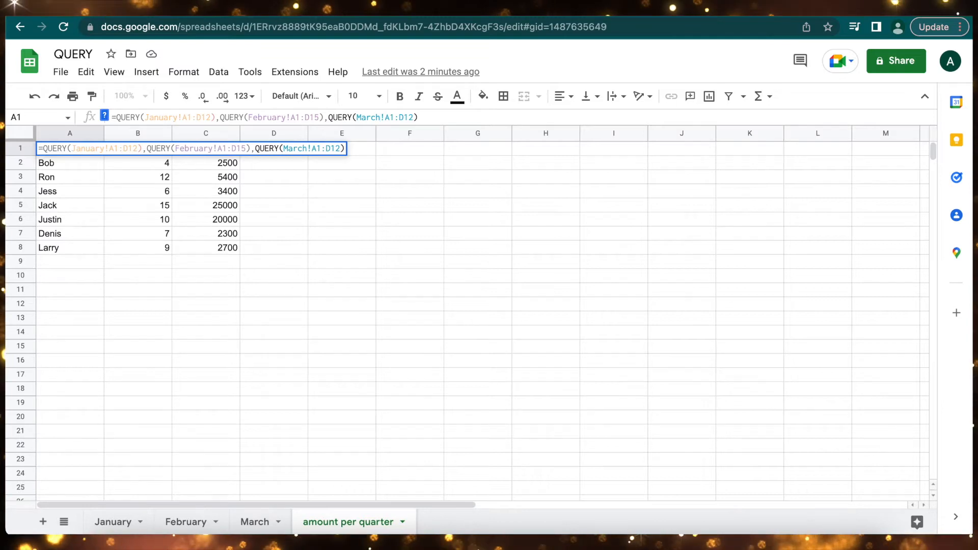
key(Return)
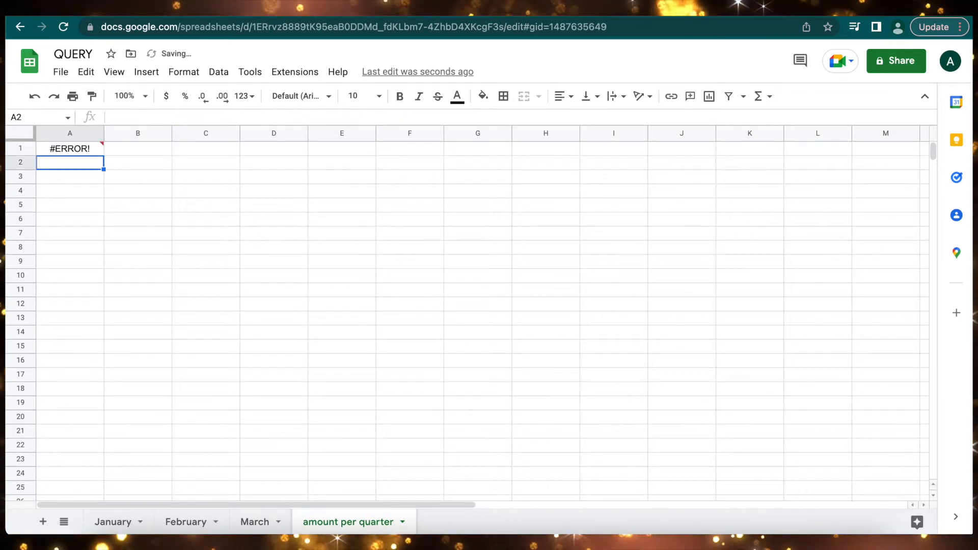
- Enclose the three queries in the A1 formula in curly braces, directly after the equals sign
click(68, 146)
click(137, 118)
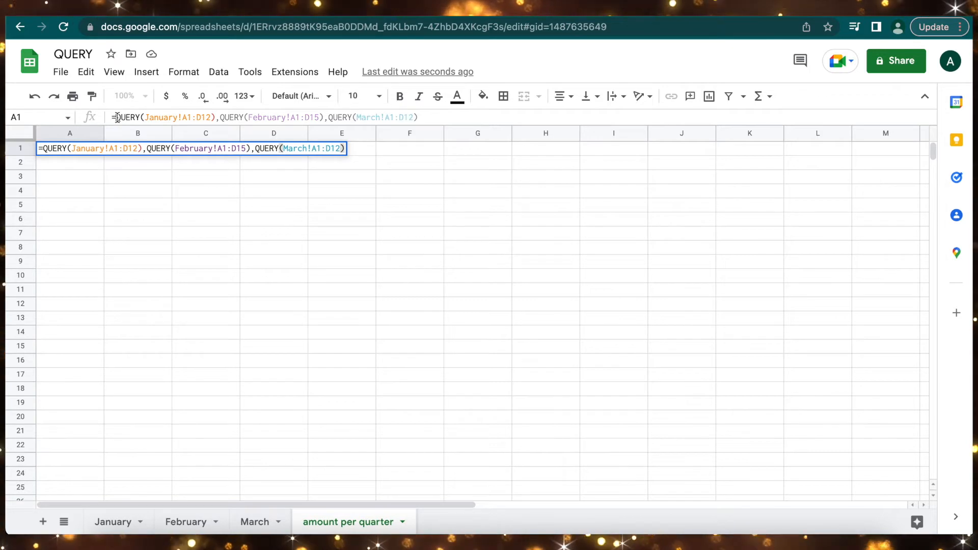
text({)
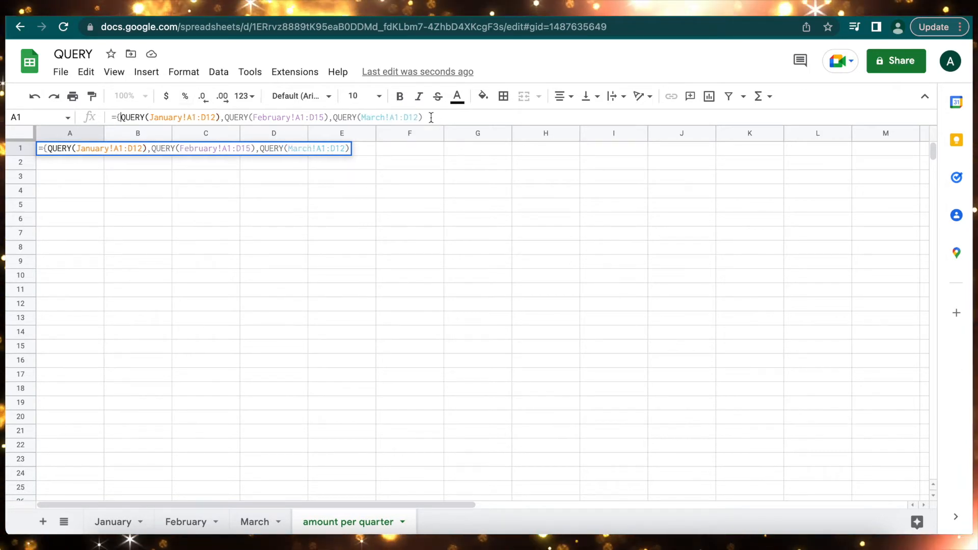
text(})
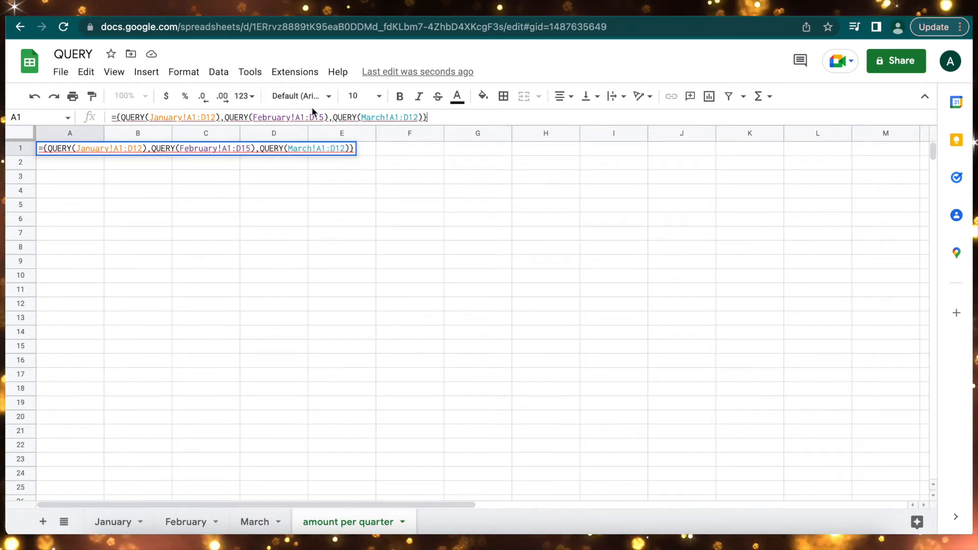
- Add "select A, B, C" as the second argument of the January query in the A1 formula
click(216, 117)
text(,)
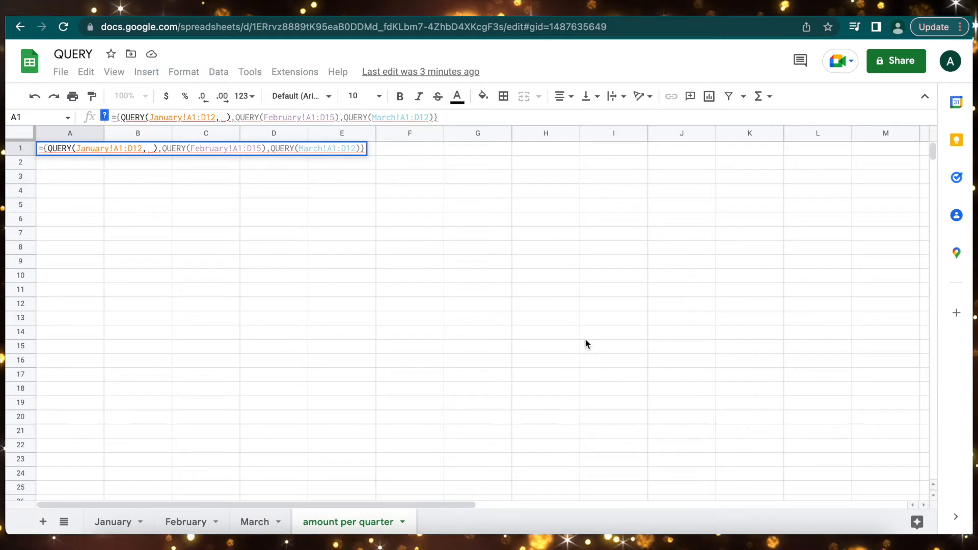
text("")
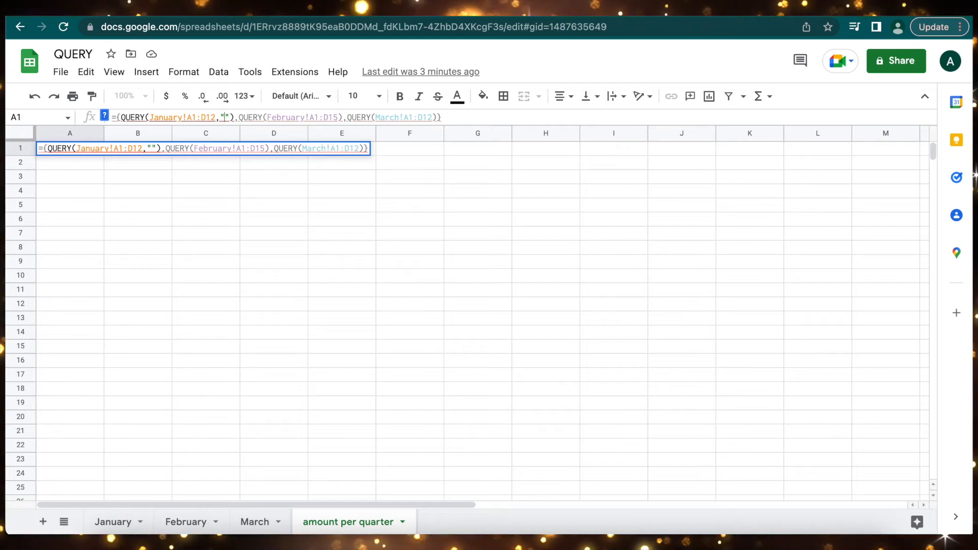
text(select A, B,)
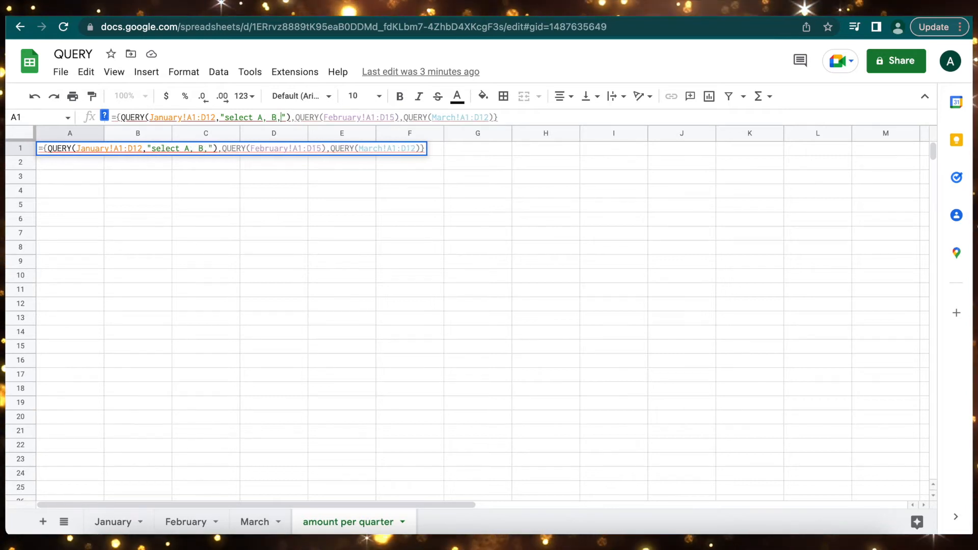
text( C)
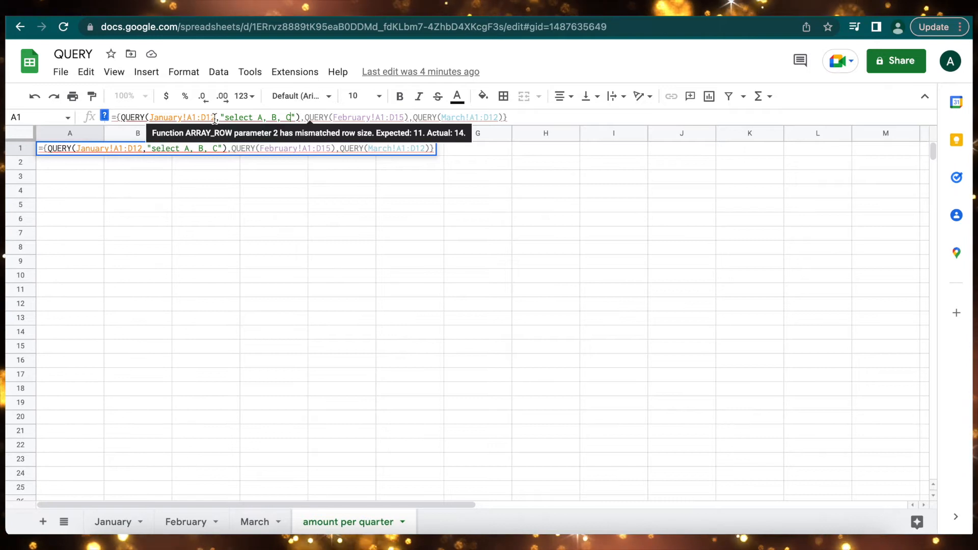
- Copy the "select A, B, C" argument from the January query into the February and March queries of the A1 formula
drag(217, 118, 296, 116)
click(407, 117)
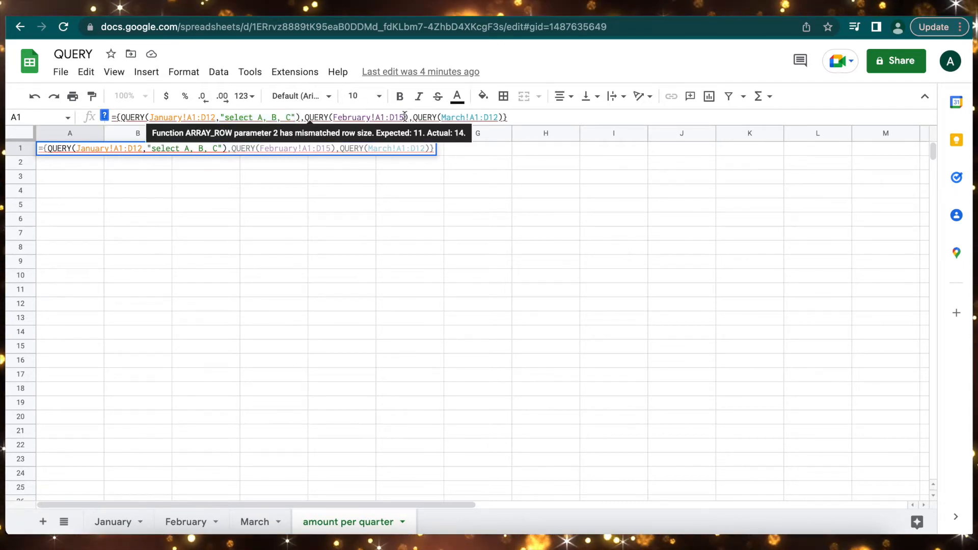
key(ctrl+v)
click(579, 118)
key(ctrl+v)
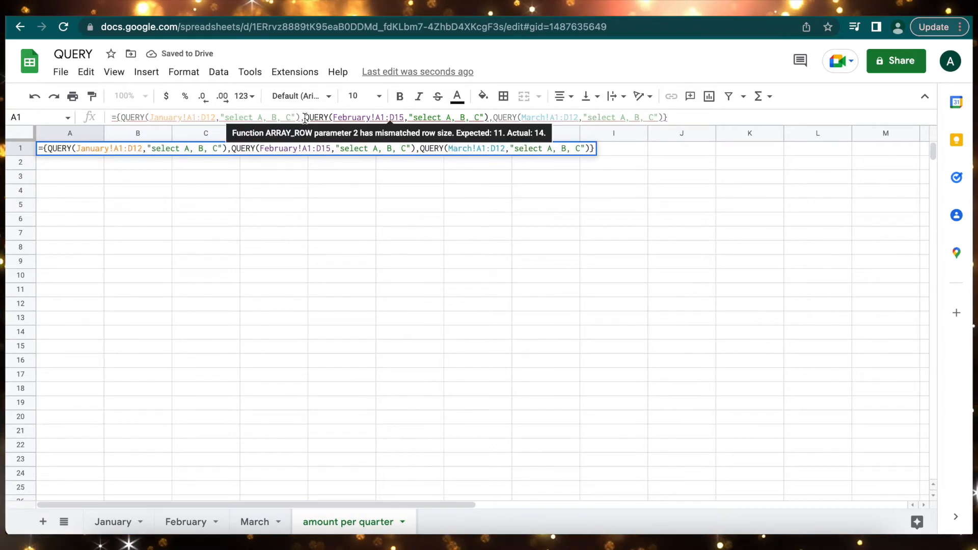
- Replace the commas separating the three queries in the A1 formula with semicolons and commit the formula
key(BackSpace)
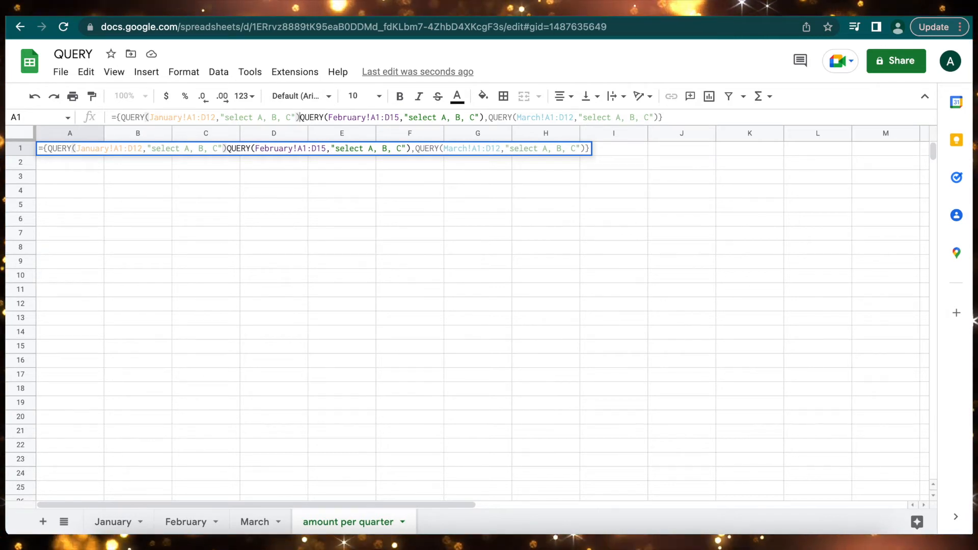
text(;)
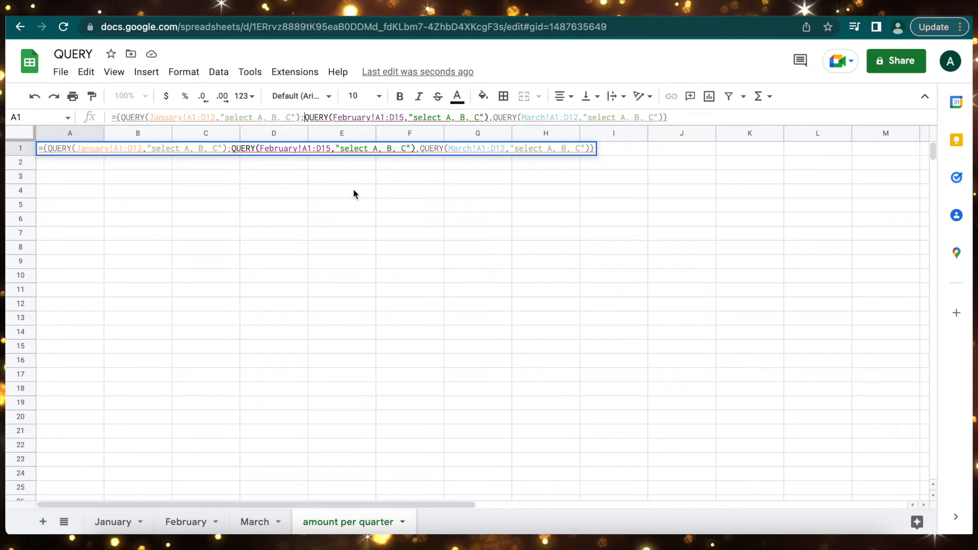
click(493, 118)
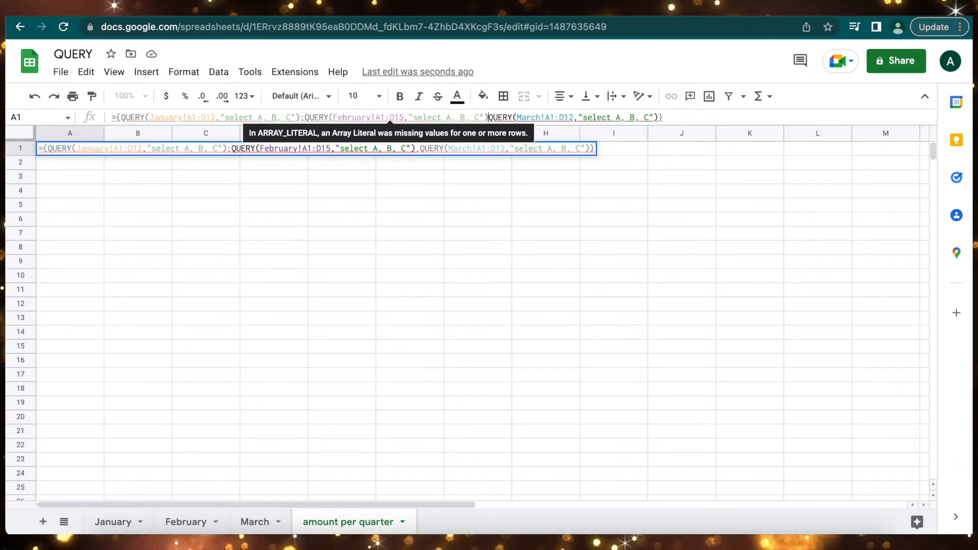
key(BackSpace)
text(;)
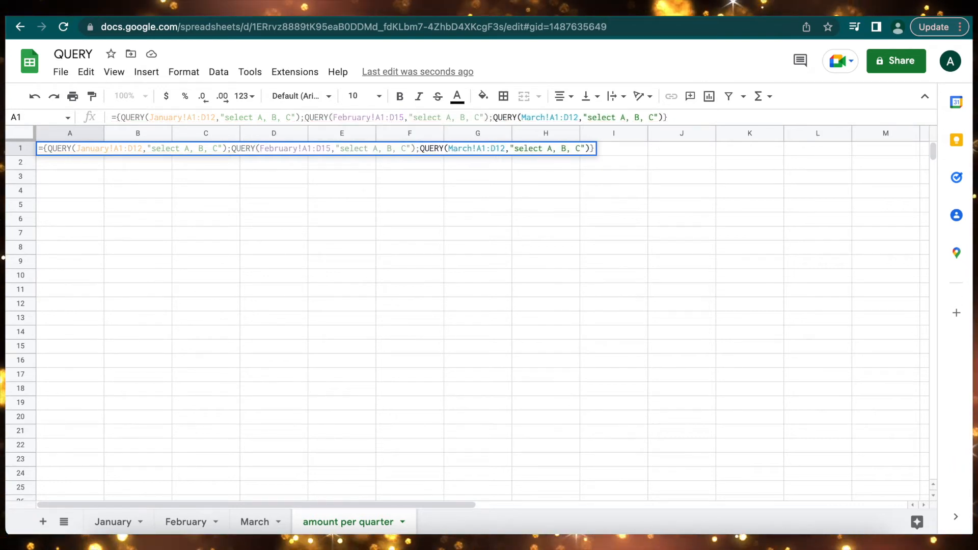
key(Return)
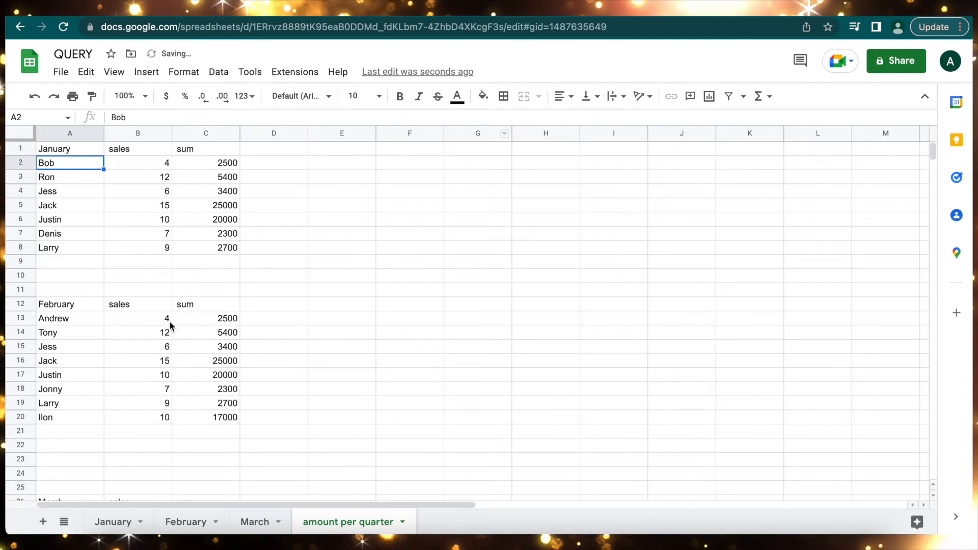
- Examine the combined result for empty rows between the January, February and March tables
scroll(173, 316, down, 7)
scroll(171, 326, up, 7)
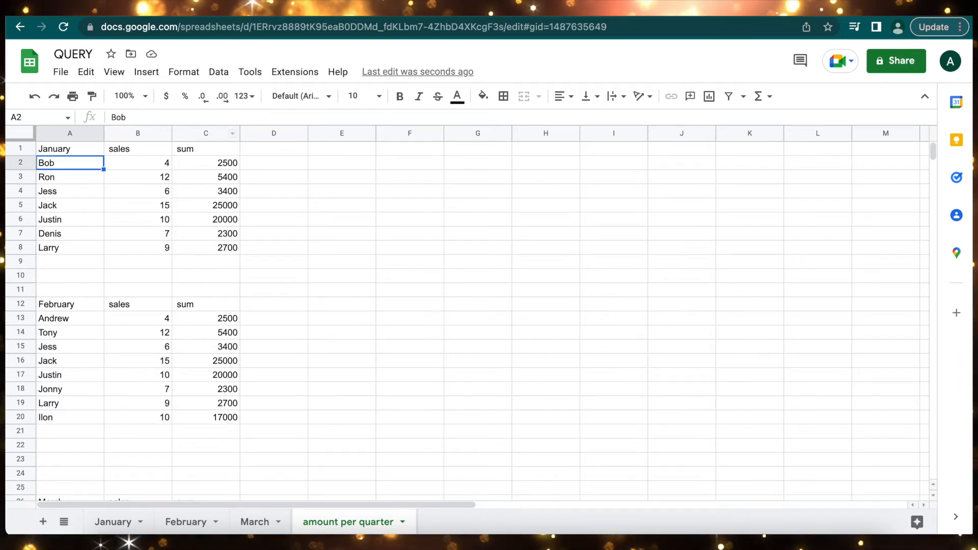
drag(25, 262, 21, 276)
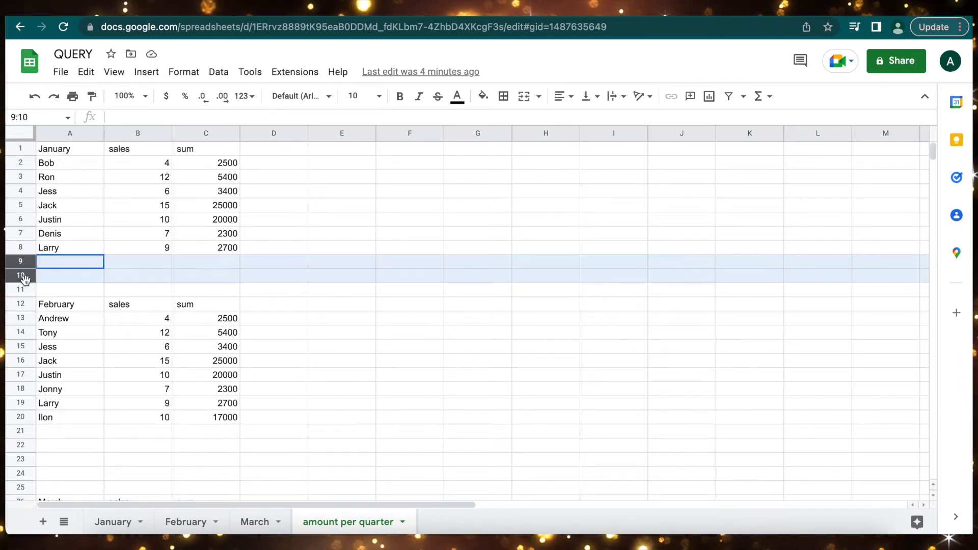
scroll(29, 356, down, 3)
drag(26, 361, 20, 403)
scroll(53, 376, up, 3)
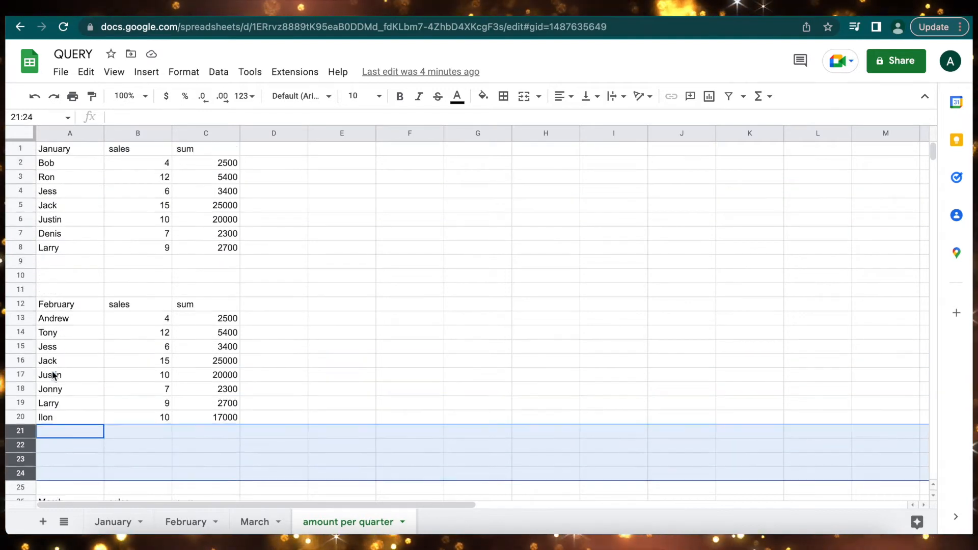
click(90, 265)
- Shorten the January, February and March query ranges in the A1 formula to A1:D10 each and commit the formula
click(72, 152)
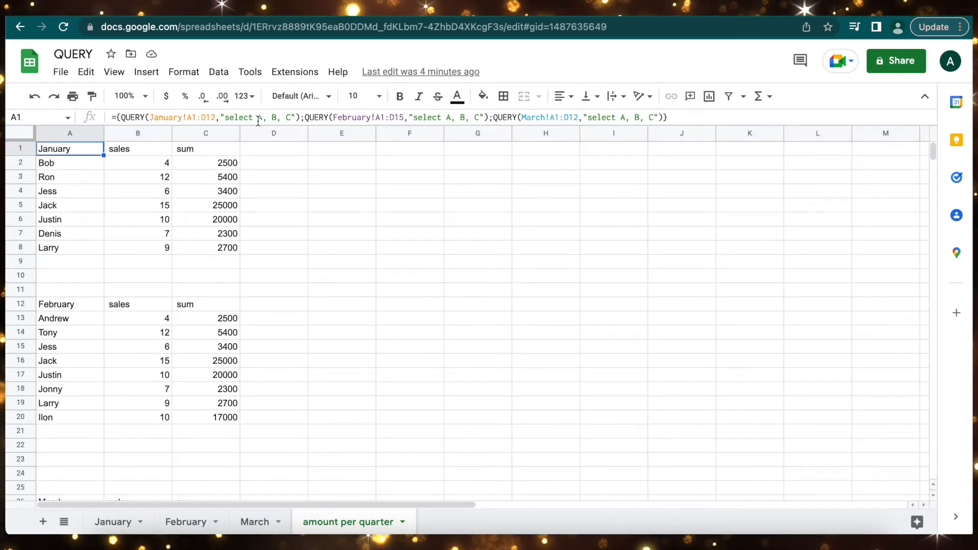
click(214, 121)
key(BackSpace)
text(0)
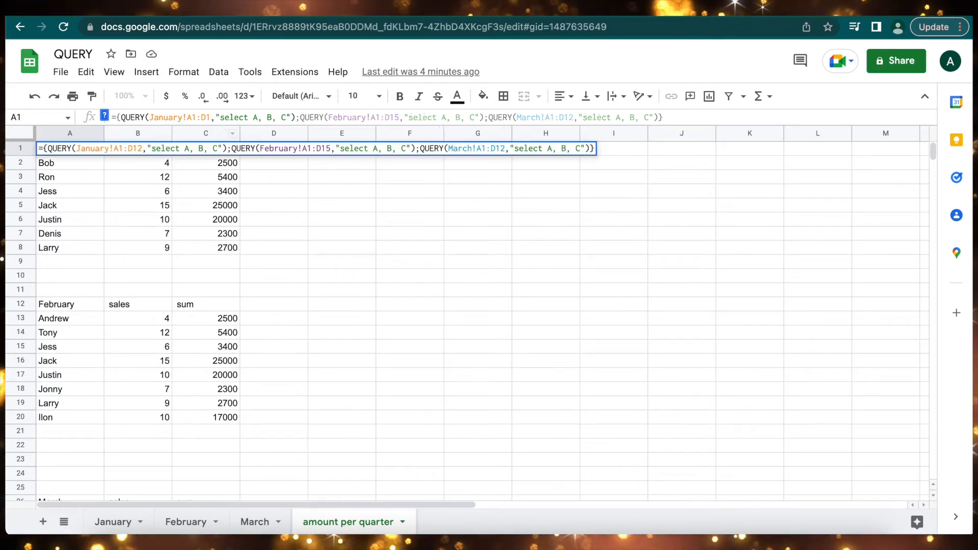
click(405, 119)
key(BackSpace)
text(0)
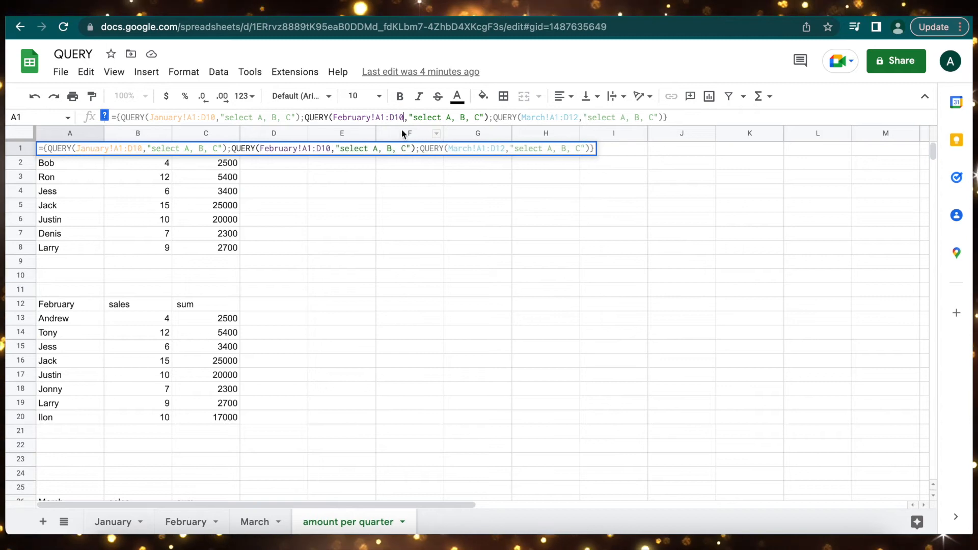
click(576, 118)
key(BackSpace)
text(0)
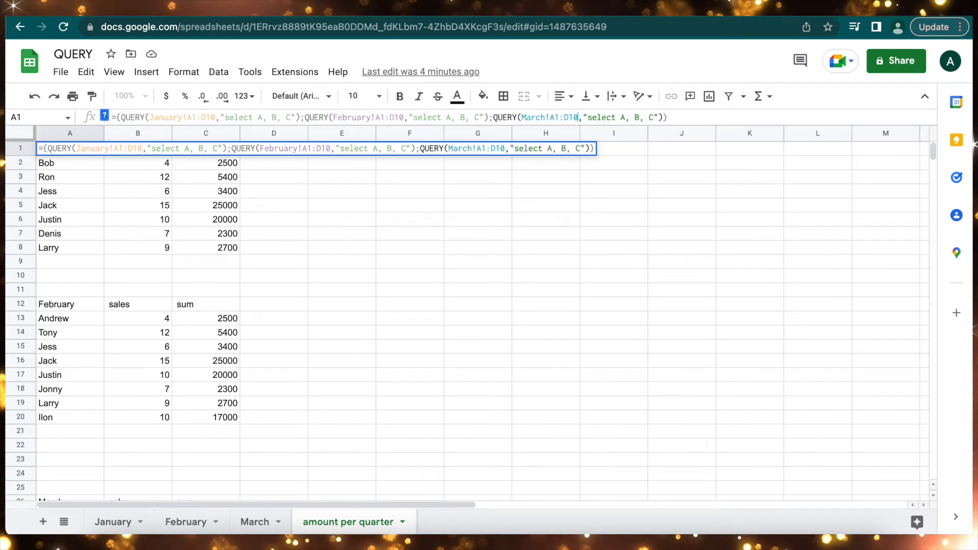
key(Return)
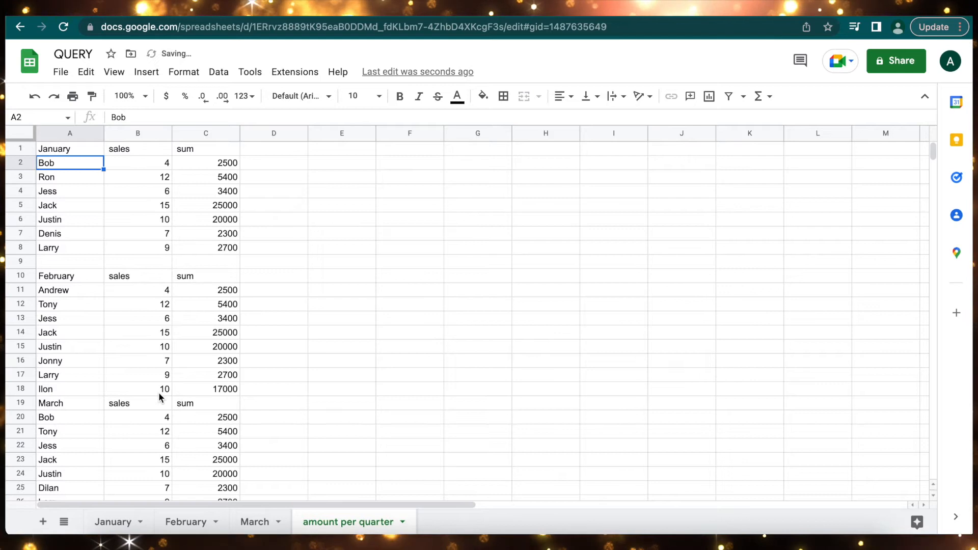
- Extend the February query's range in the A1 formula, first to February!A1:D12 and finally to February!A1:D11
scroll(160, 397, down, 2)
scroll(159, 398, up, 1)
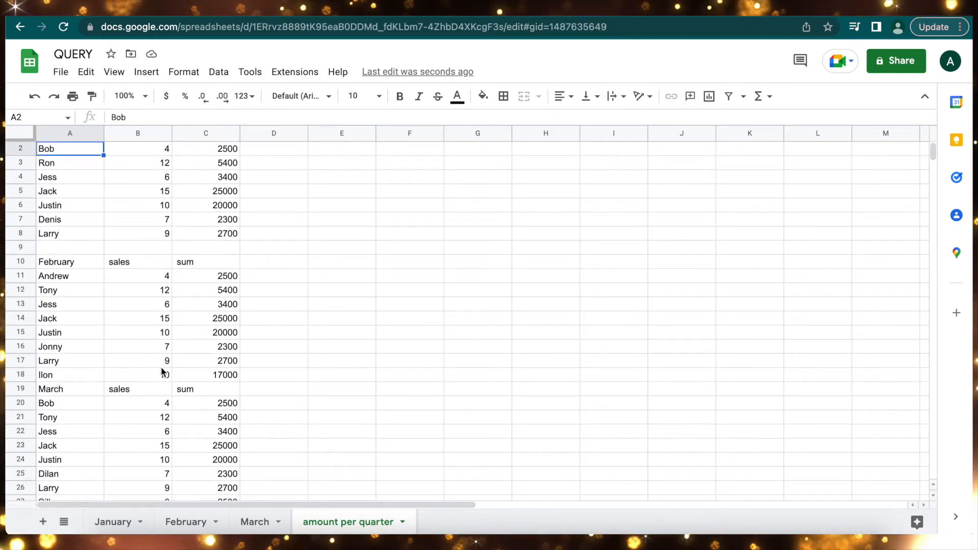
scroll(89, 224, up, 1)
click(71, 148)
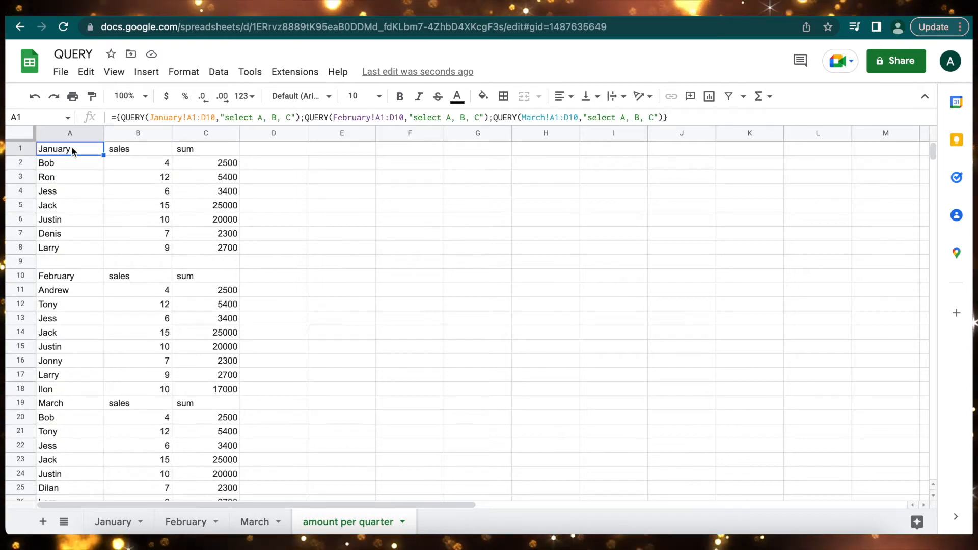
click(402, 117)
key(BackSpace)
text(2)
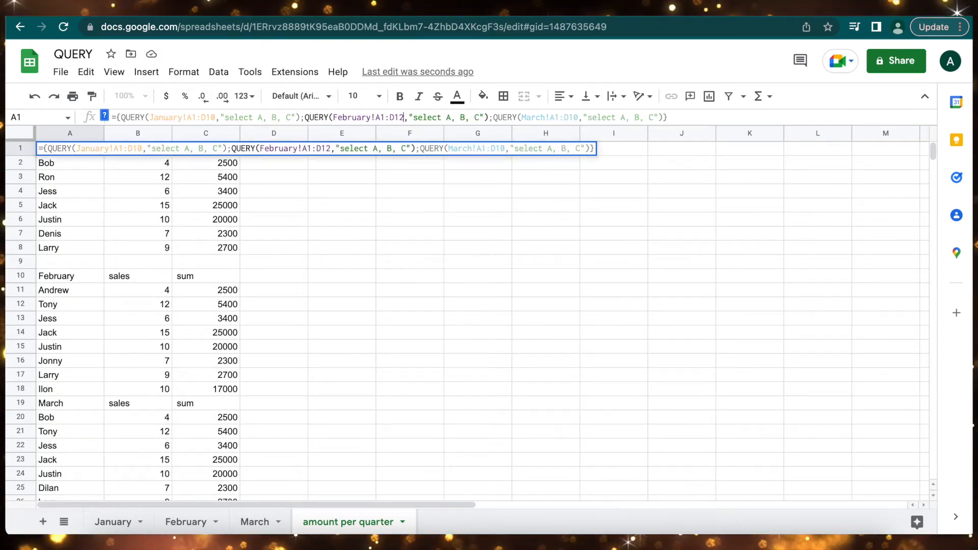
key(Return)
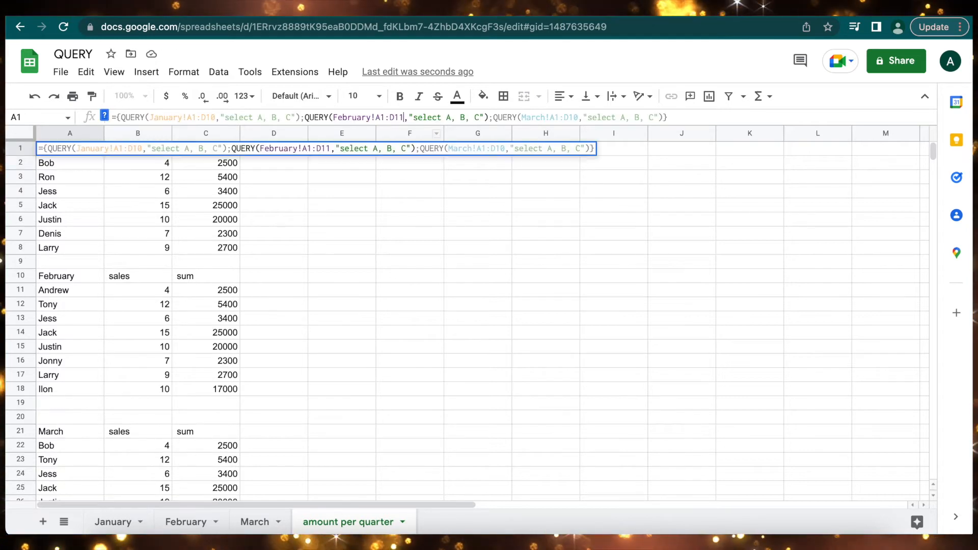
scroll(201, 384, down, 2)
scroll(201, 384, up, 2)
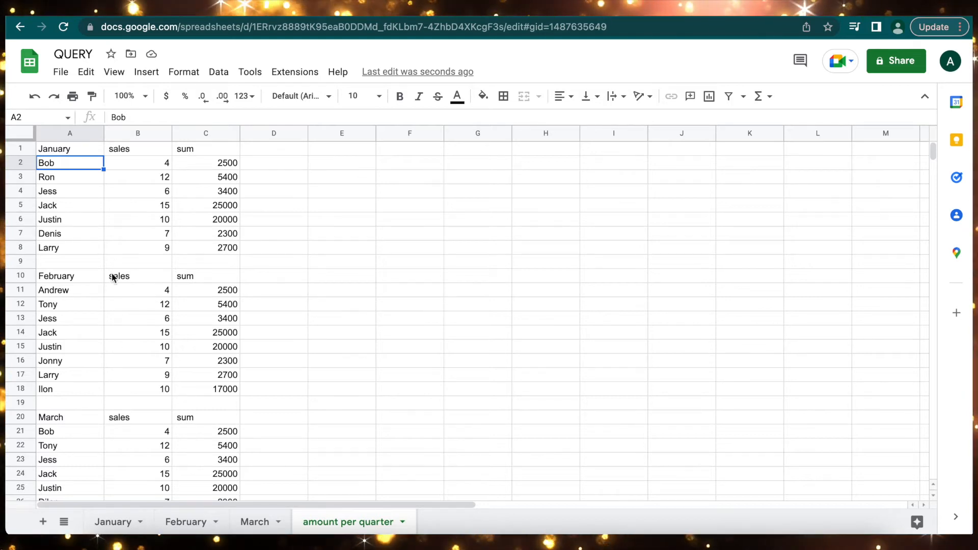
- Examine where the same salesperson appears in the January, February and March blocks of the combined table
click(68, 190)
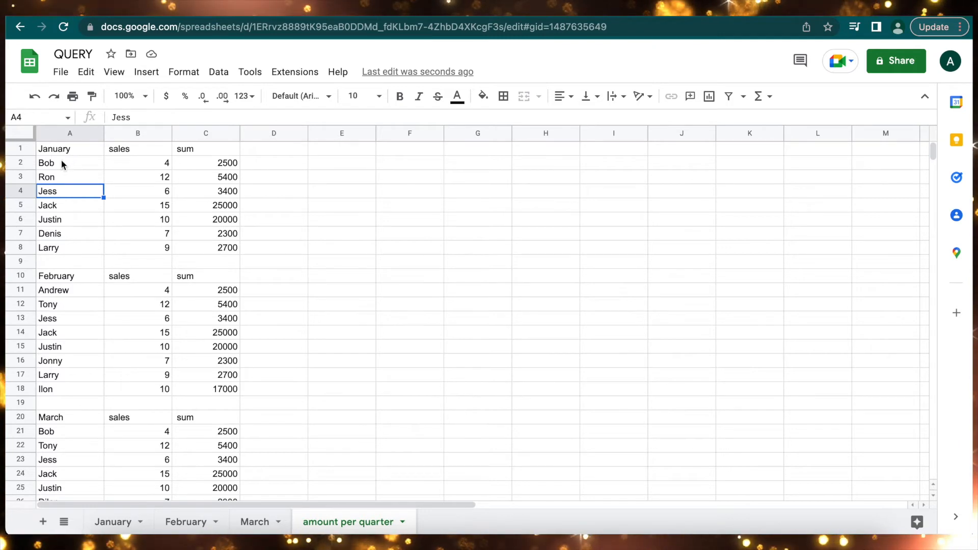
scroll(79, 231, down, 2)
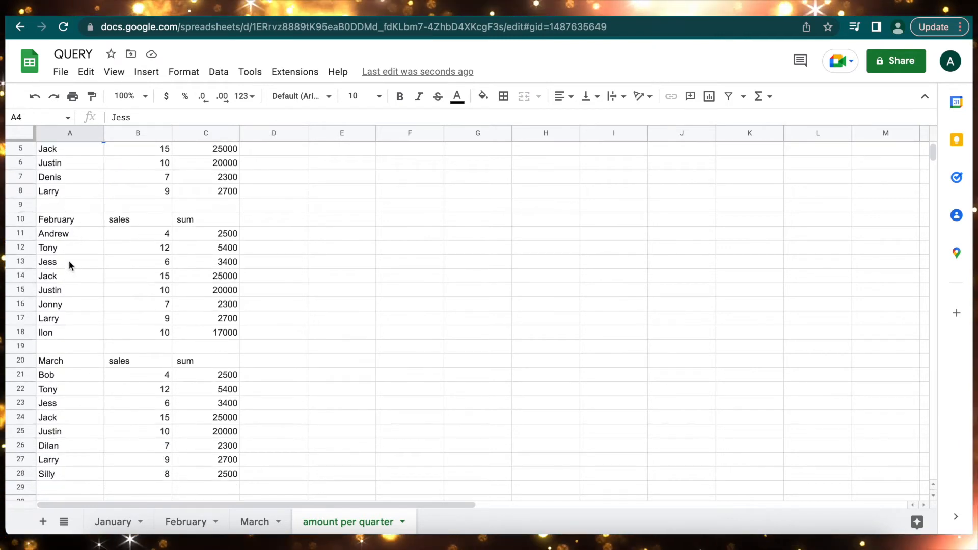
click(71, 262)
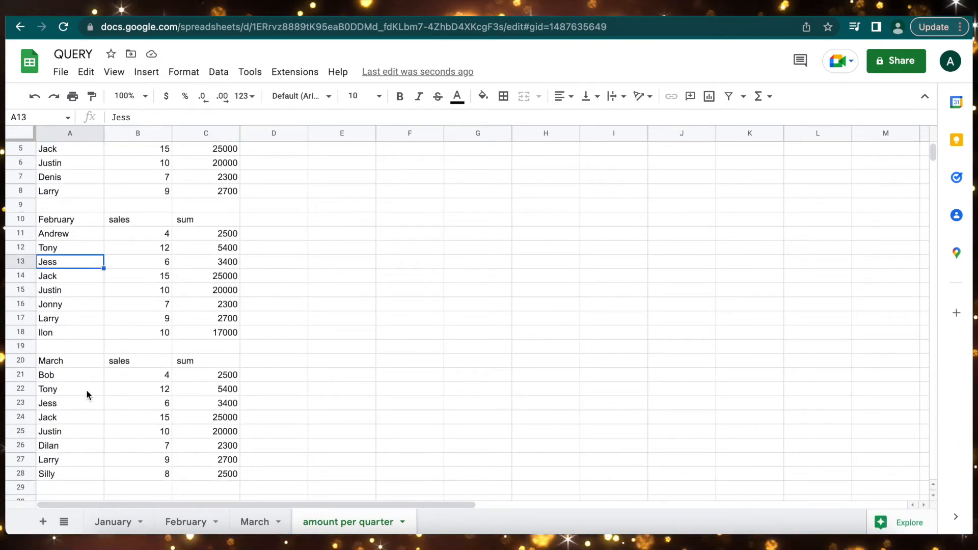
click(71, 404)
scroll(70, 404, up, 2)
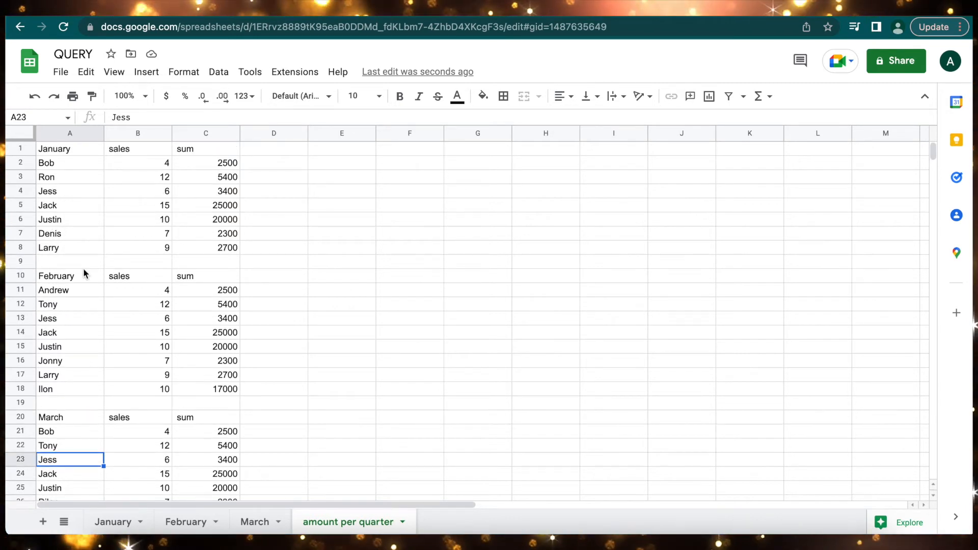
scroll(84, 271, down, 1)
scroll(83, 268, down, 1)
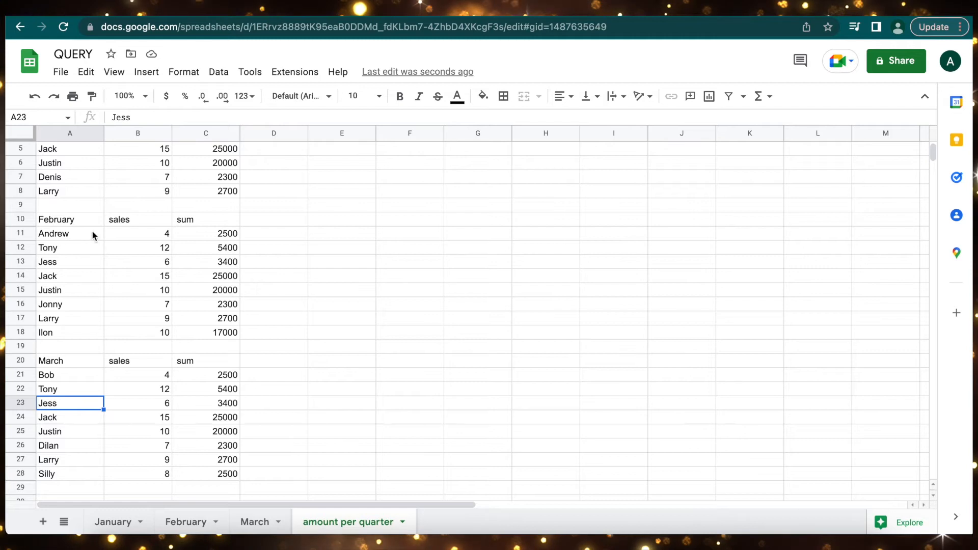
scroll(103, 410, up, 2)
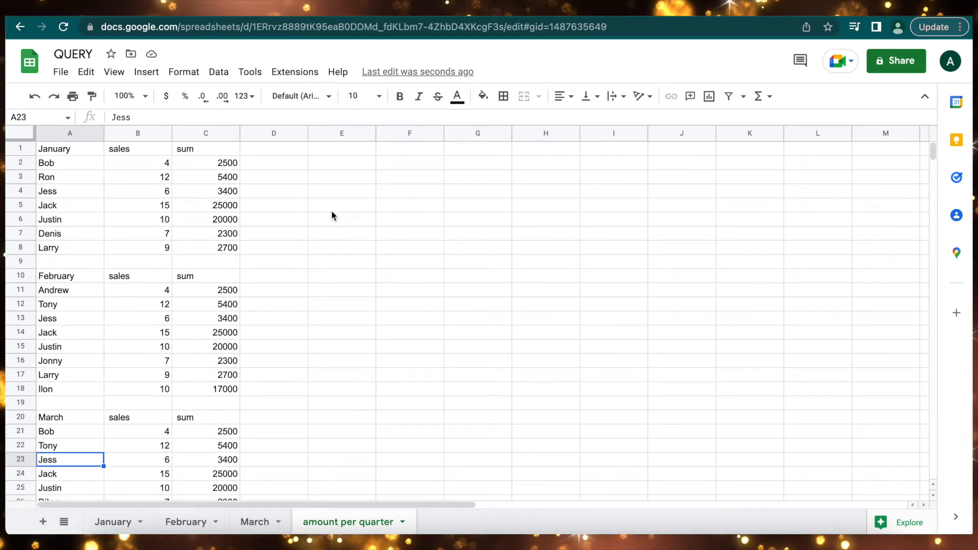
- Add a new sheet to the spreadsheet and rename it SUM
click(42, 521)
click(469, 521)
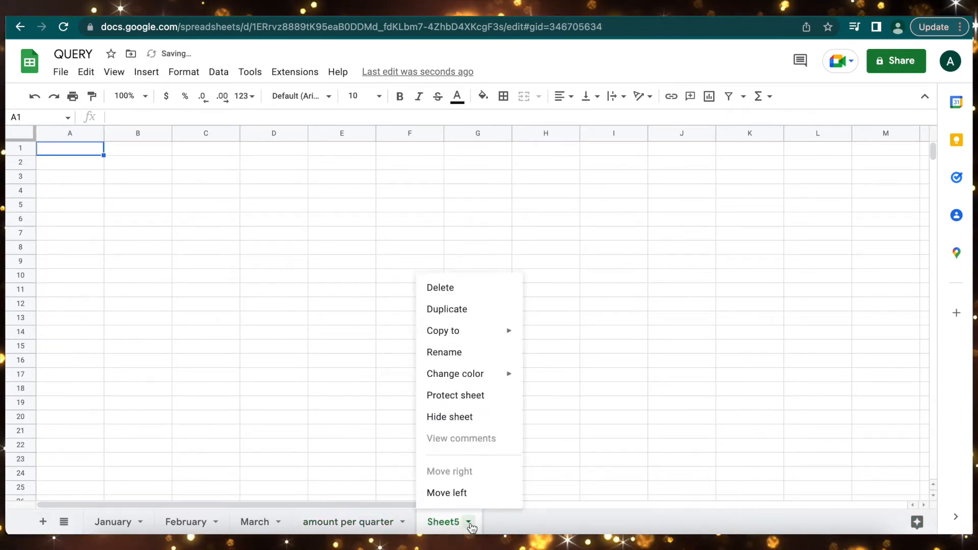
click(444, 350)
text(SUM)
key(Return)
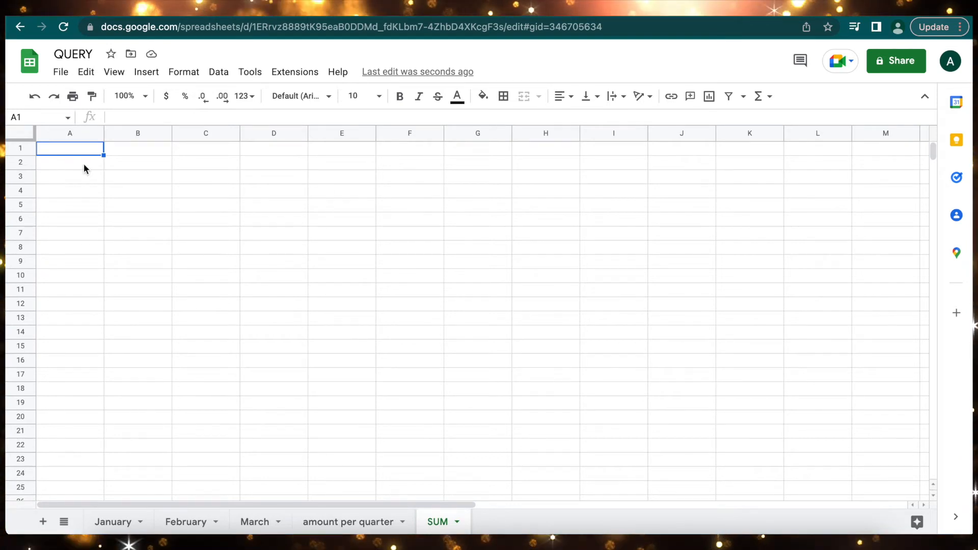
- Copy the first five salesperson names, A3:A7, from the March sheet into the SUM sheet starting at cell A2
click(256, 523)
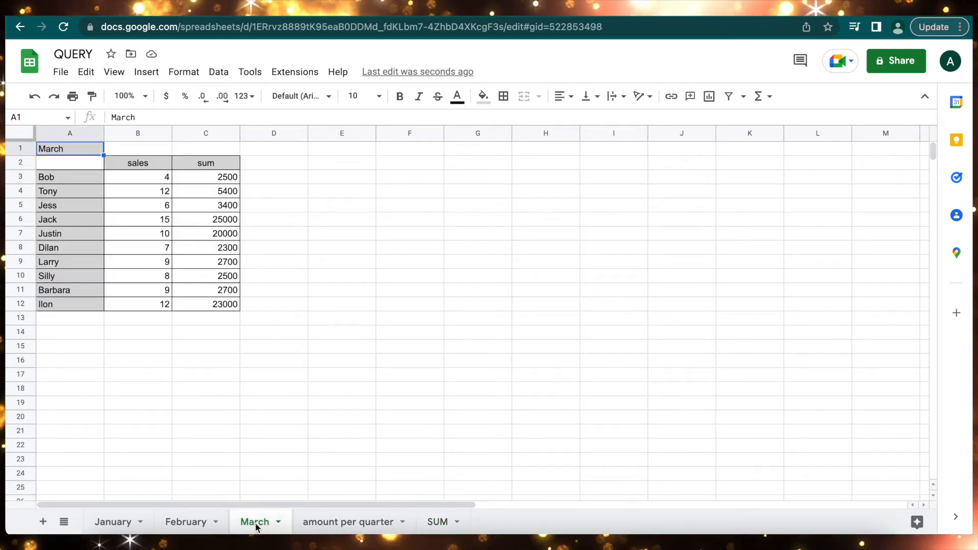
click(84, 175)
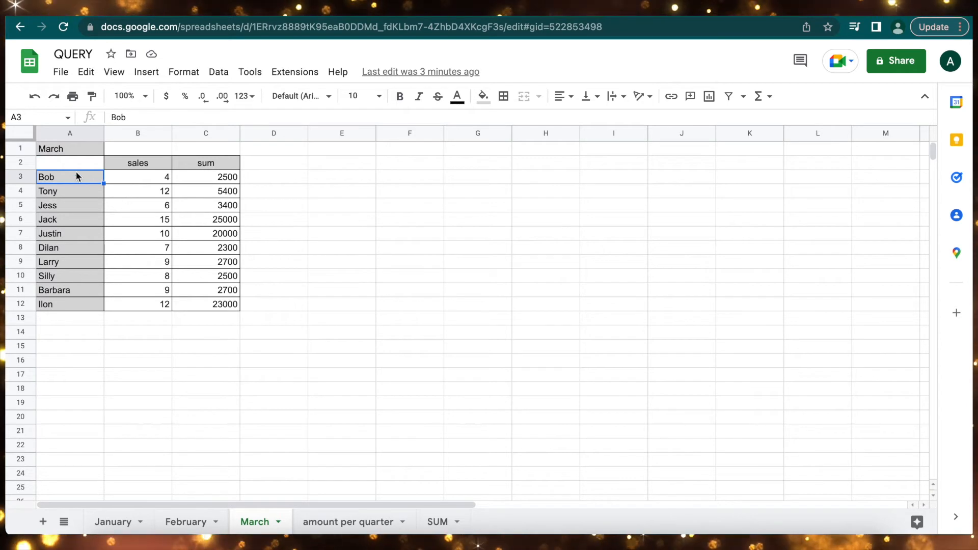
drag(77, 176, 71, 237)
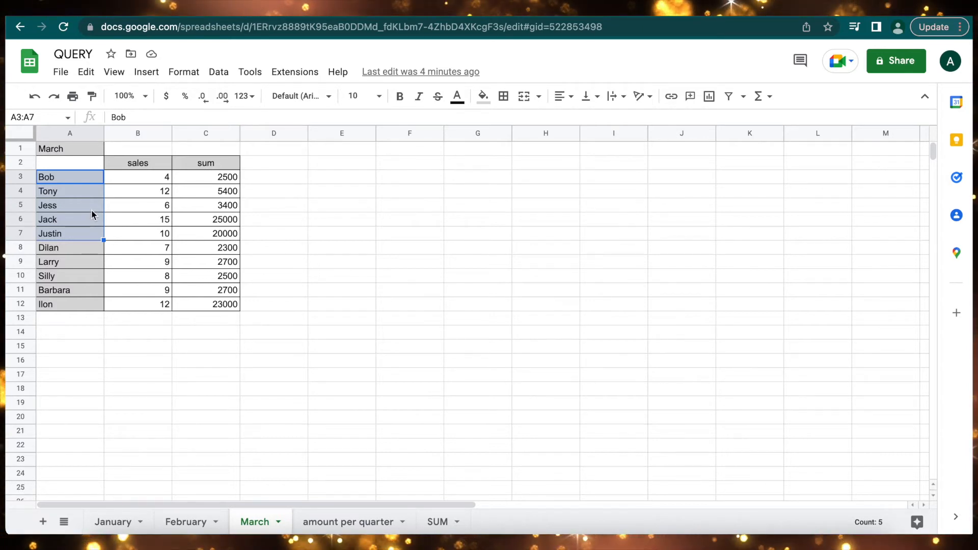
key(ctrl+c)
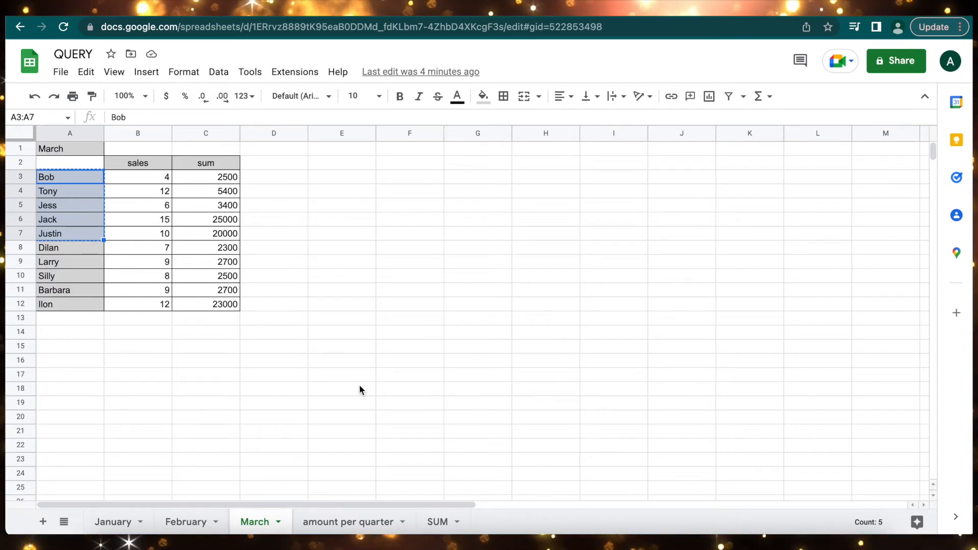
click(439, 523)
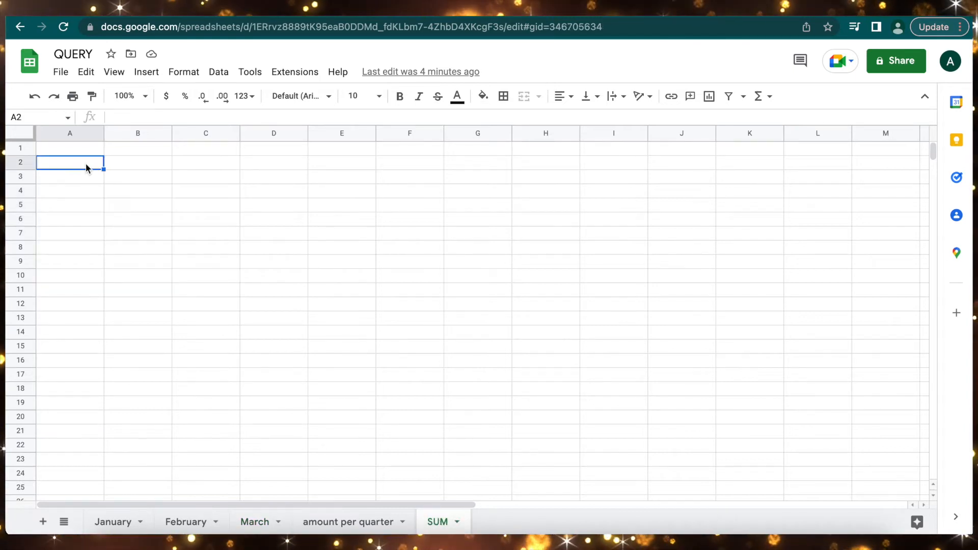
key(ctrl+v)
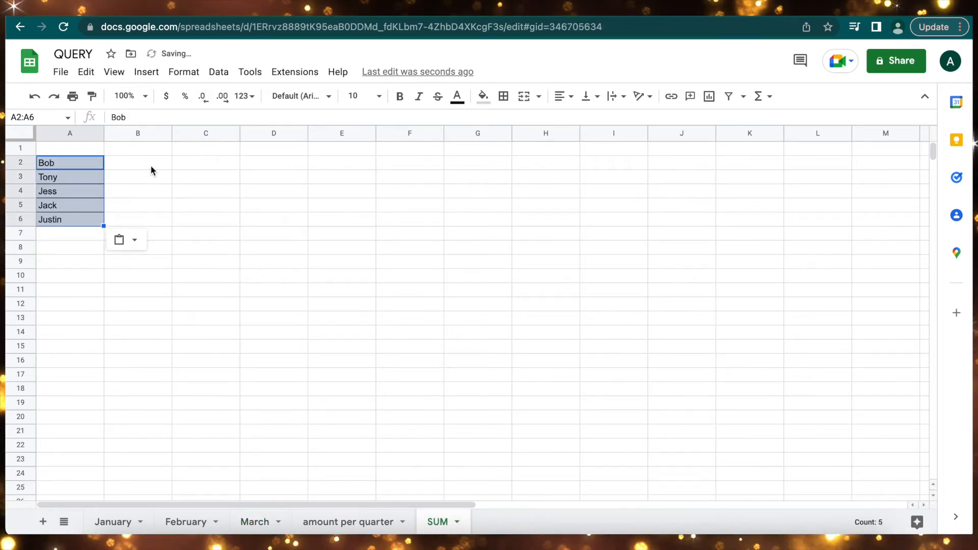
- Start a SUMIF formula in cell B2 of the SUM sheet with column A of the 'amount per quarter' sheet as its range
click(152, 168)
text(=)
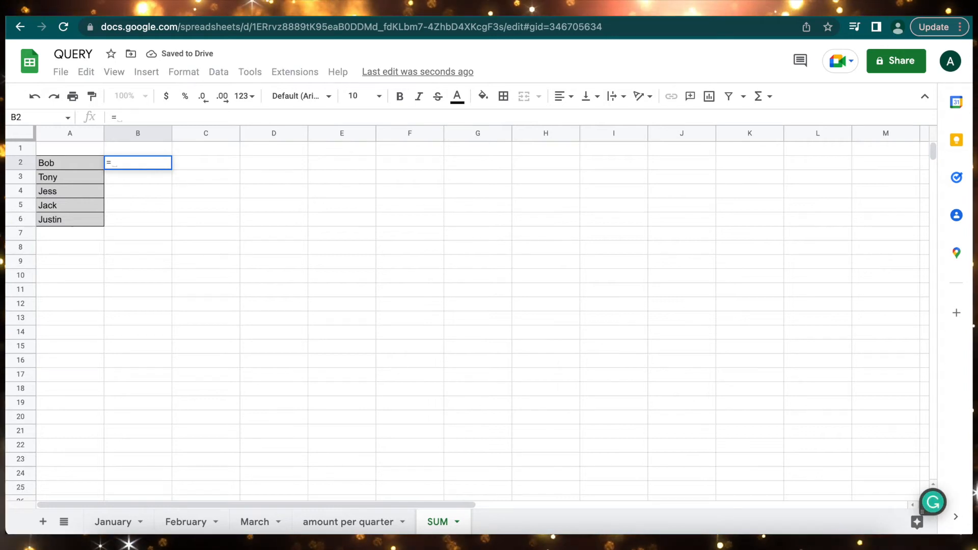
text(S)
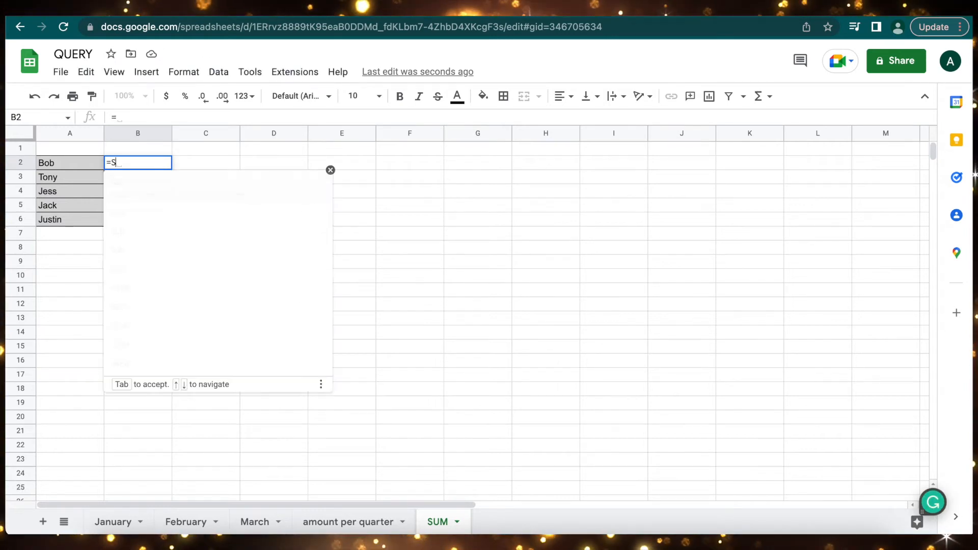
text(UMIF)
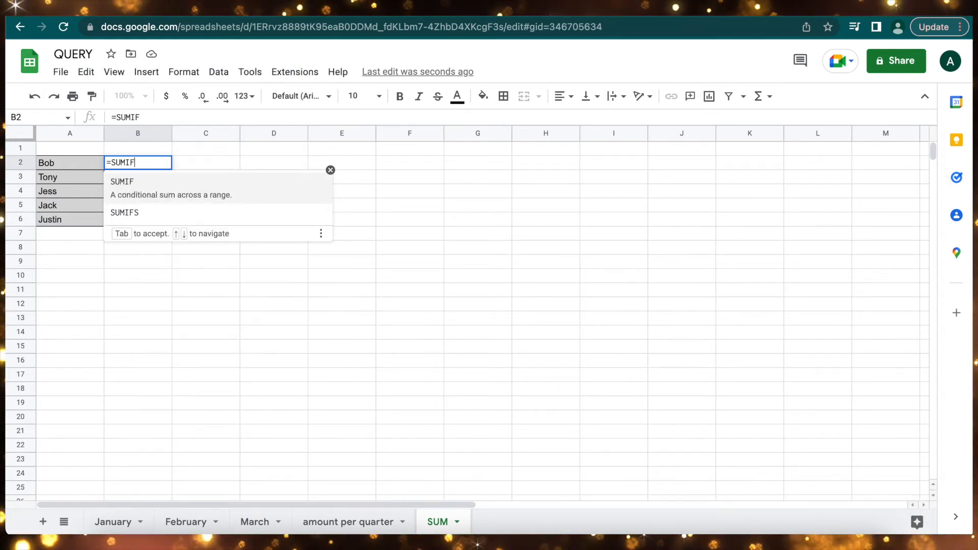
click(128, 188)
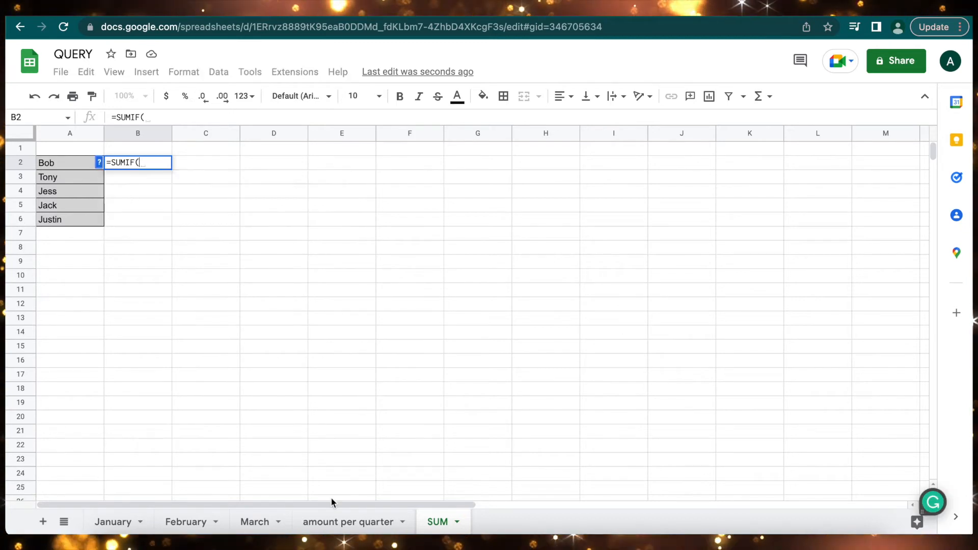
click(334, 523)
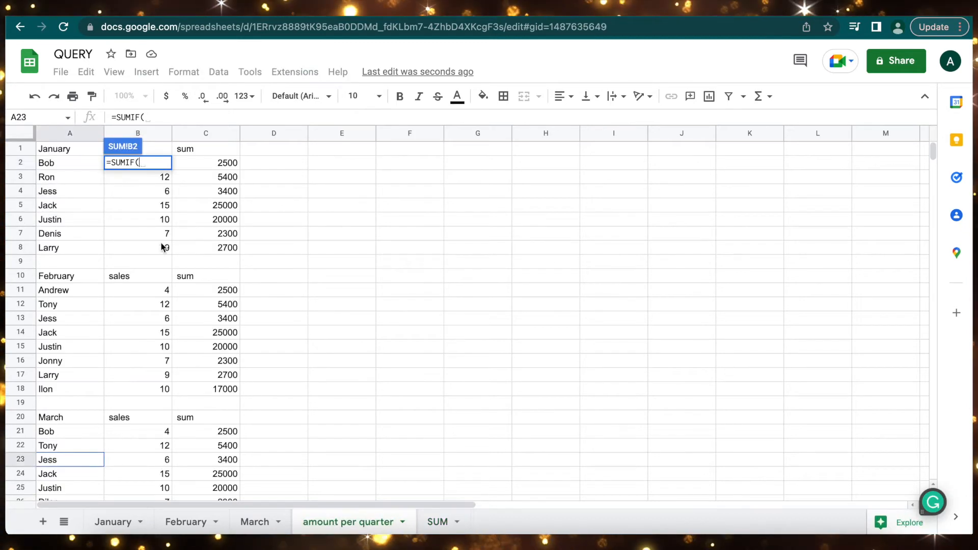
click(81, 133)
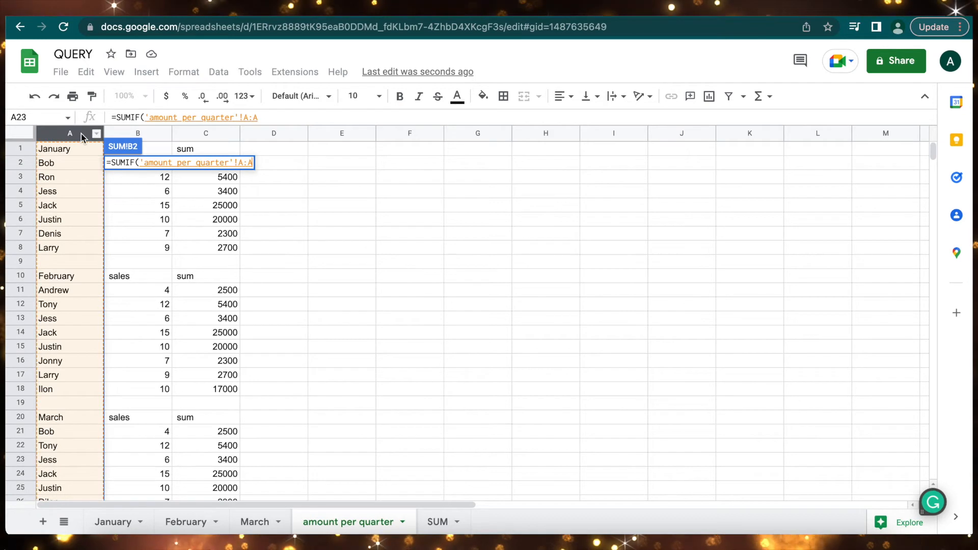
click(432, 522)
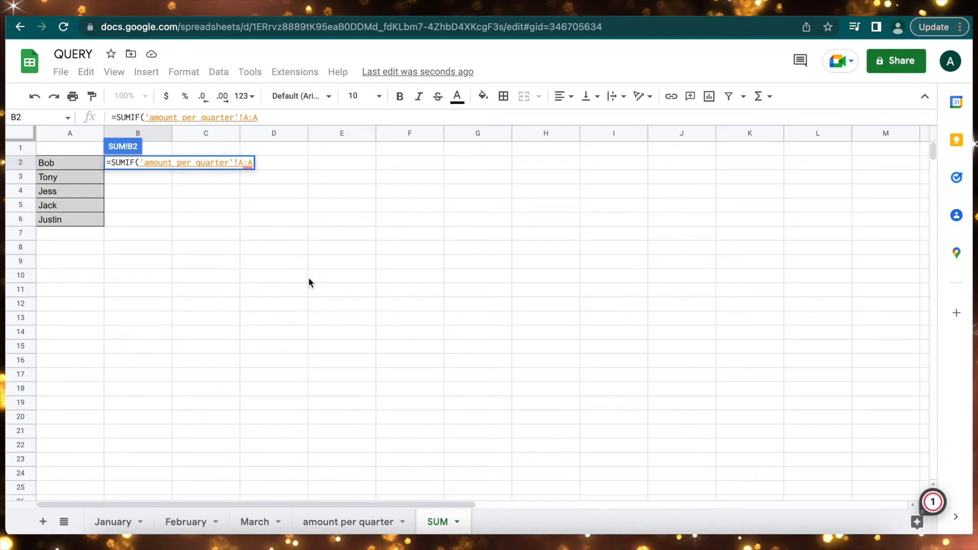
- Complete the B2 formula with A2 as the criterion and column B of the 'amount per quarter' sheet as the sum range
text(,)
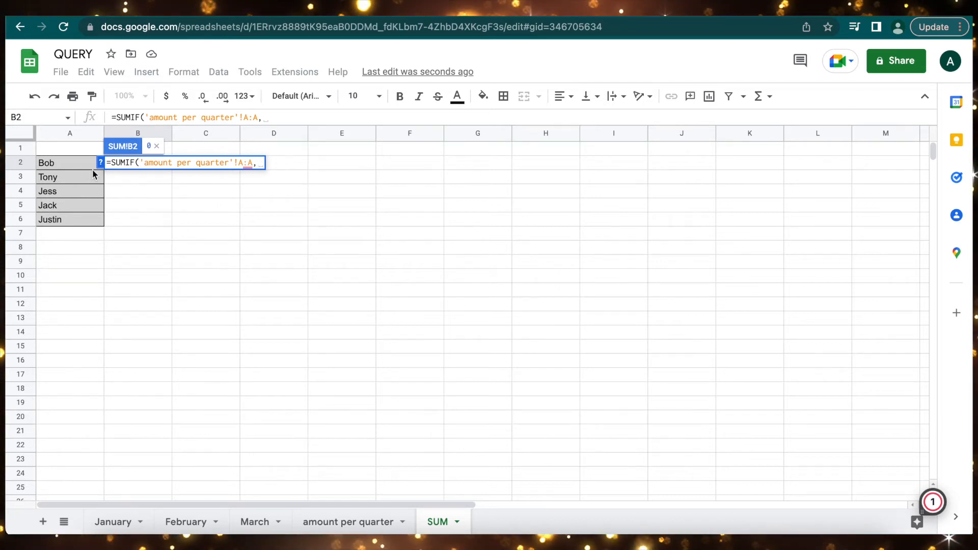
click(61, 161)
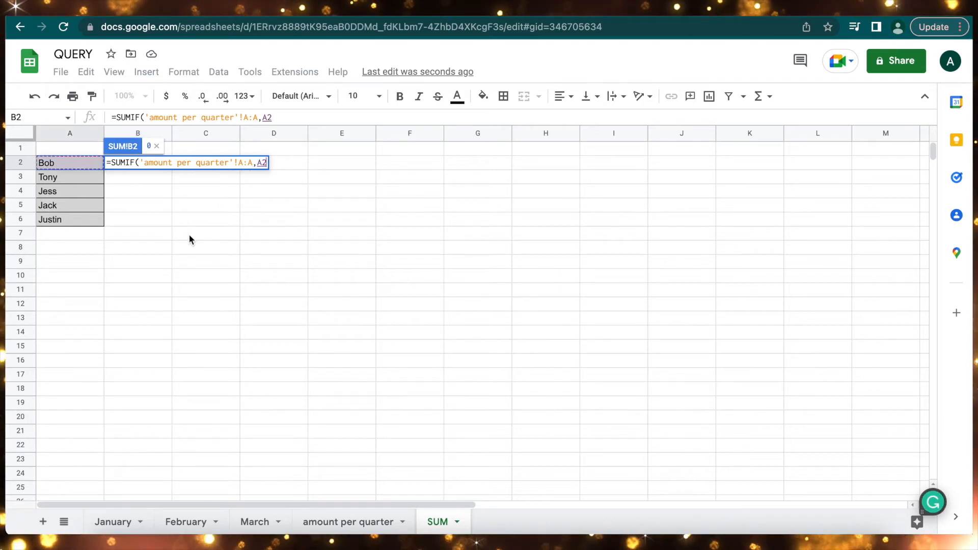
text(,)
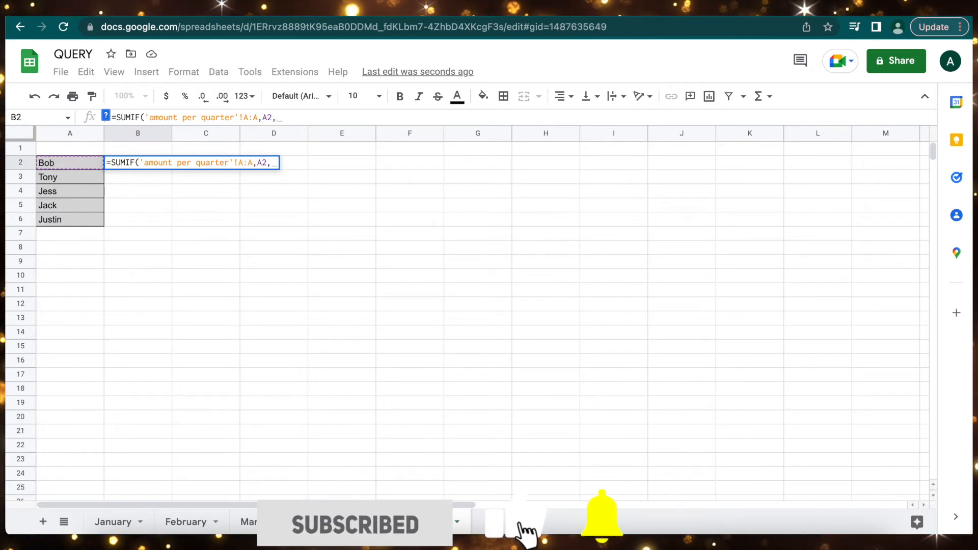
click(342, 522)
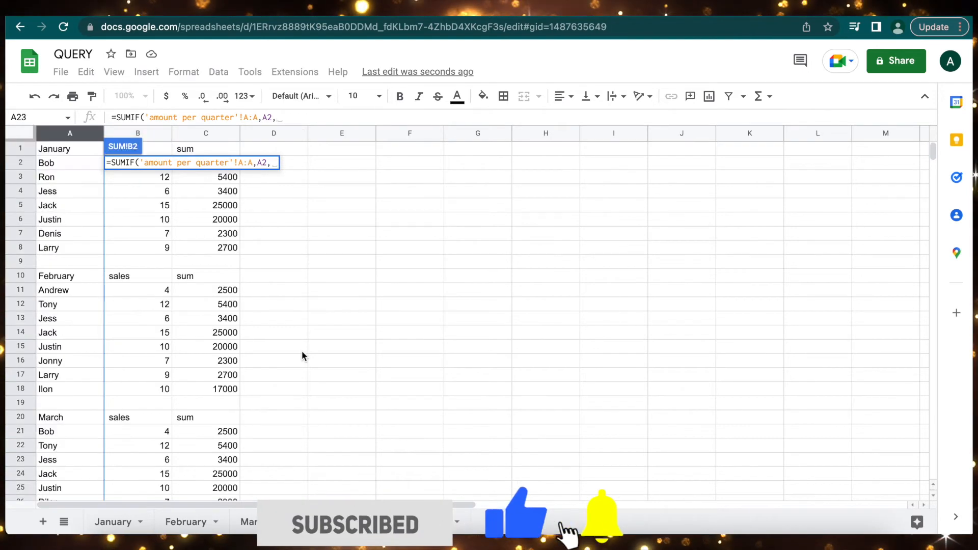
click(155, 134)
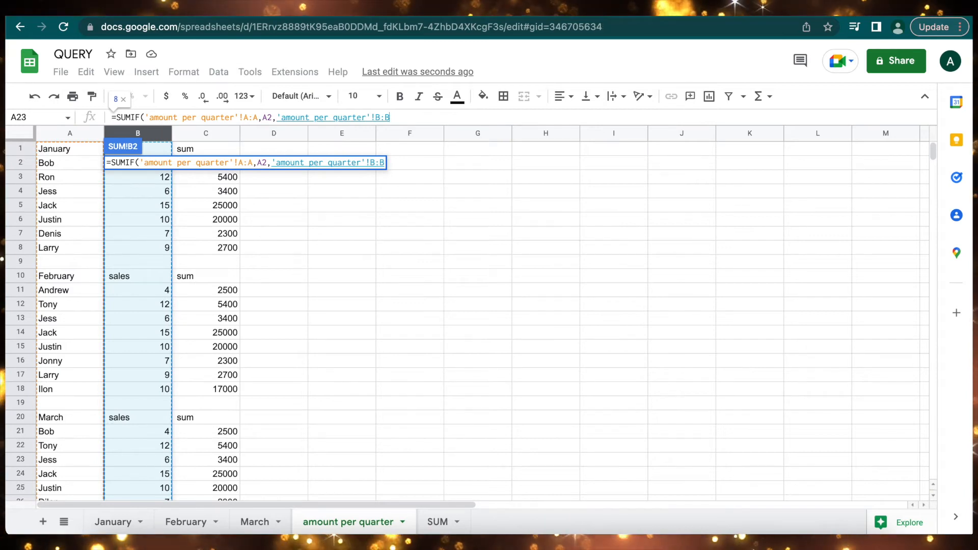
key(Return)
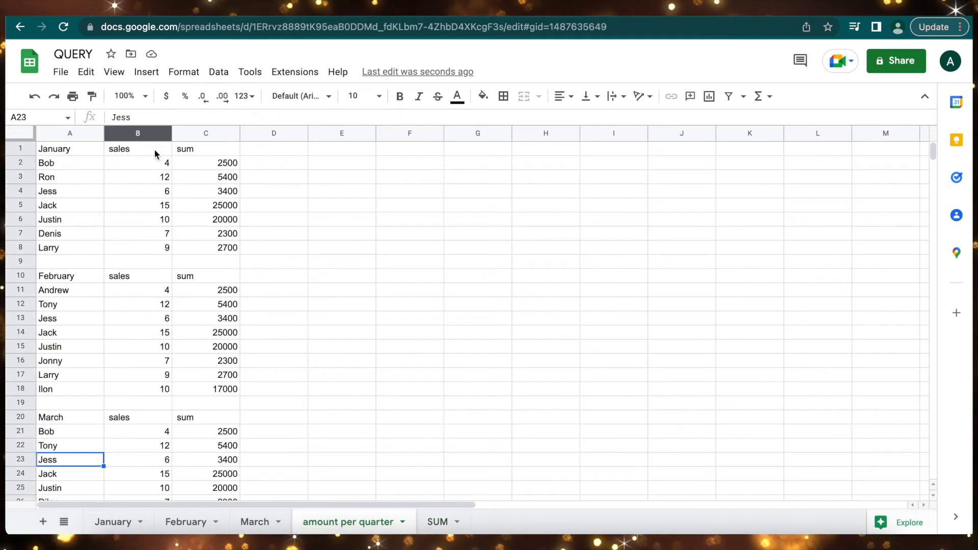
- Copy the sales and sum headers into B1:C1 of the SUM sheet and fill the B2 formula down through B6
drag(155, 153, 190, 153)
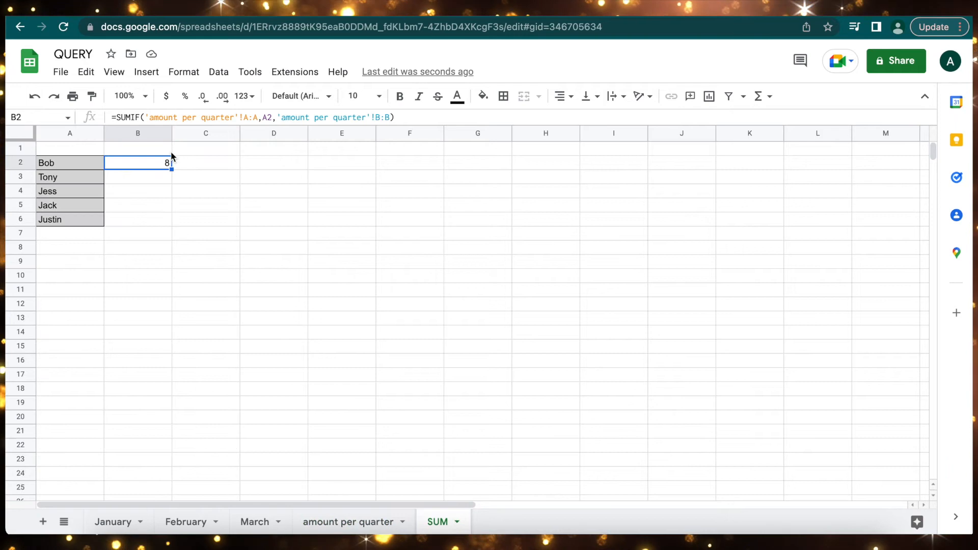
click(154, 147)
key(ctrl+v)
click(207, 179)
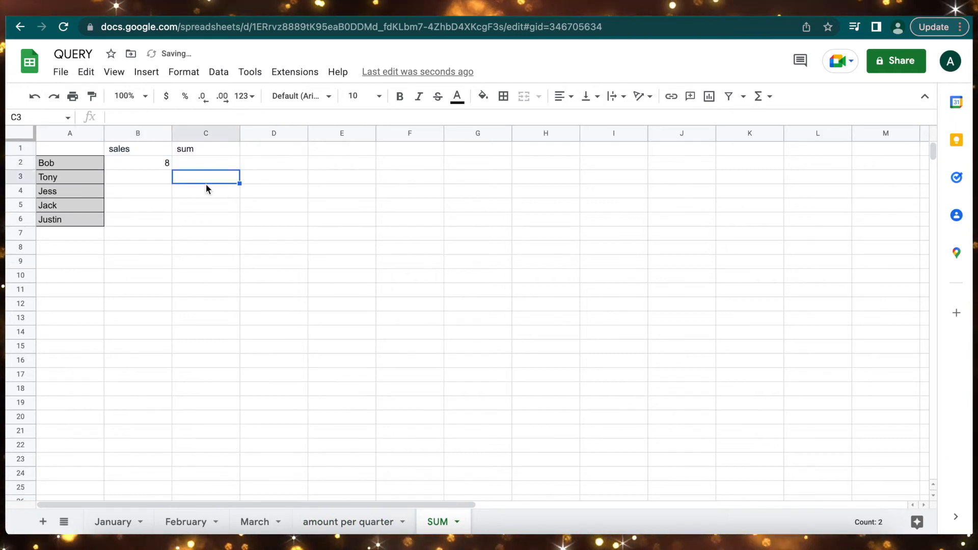
click(139, 164)
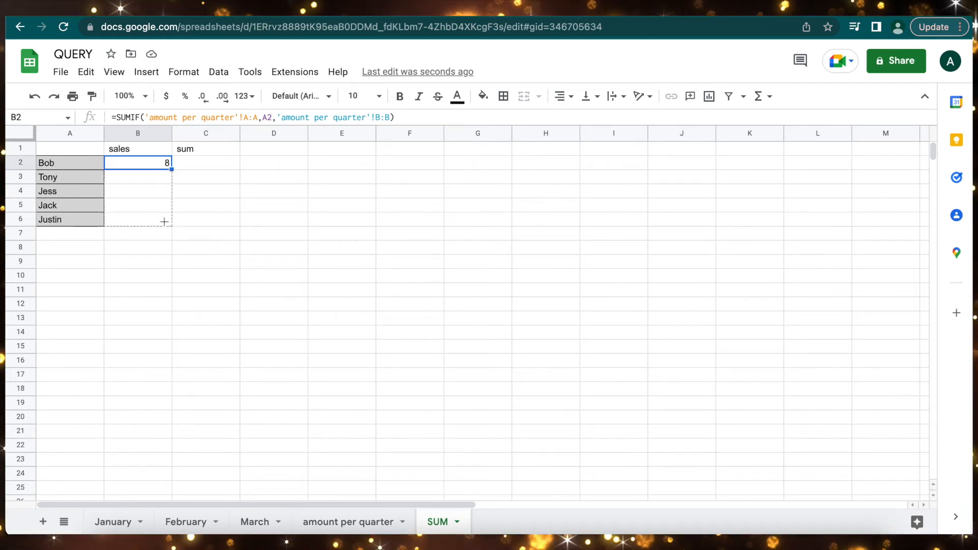
drag(164, 221, 164, 221)
- Check the criterion references in the column B formulas and compare B4 with that salesperson's monthly sales in the 'amount per quarter' sheet
click(150, 175)
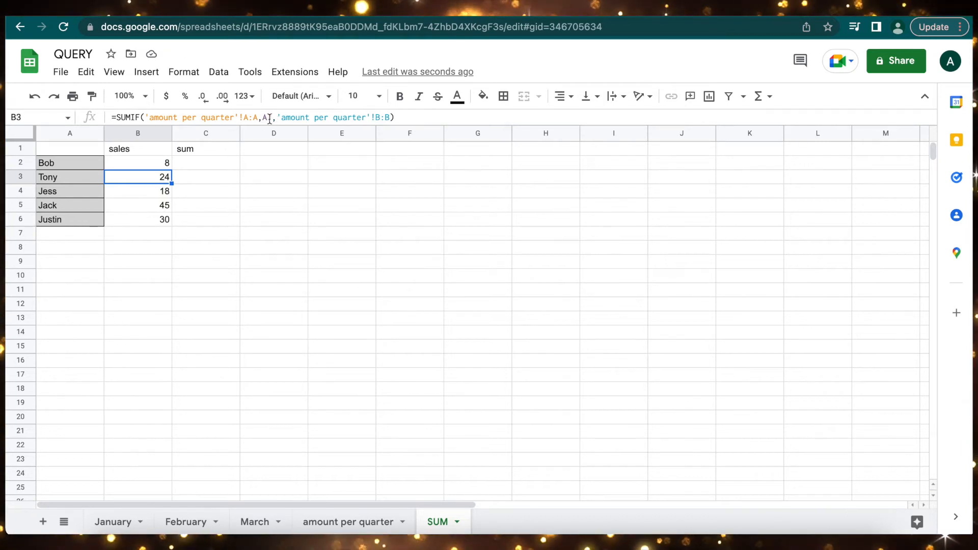
click(148, 191)
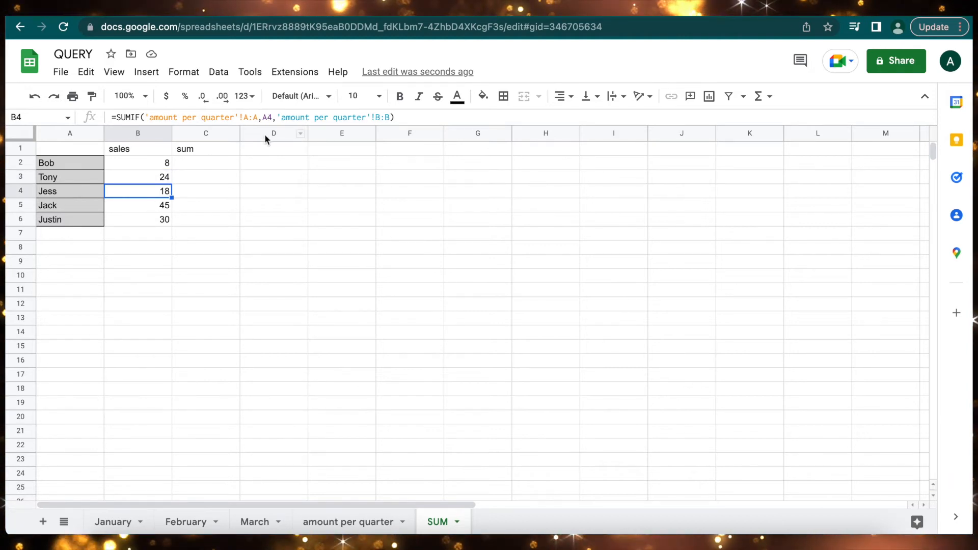
click(155, 163)
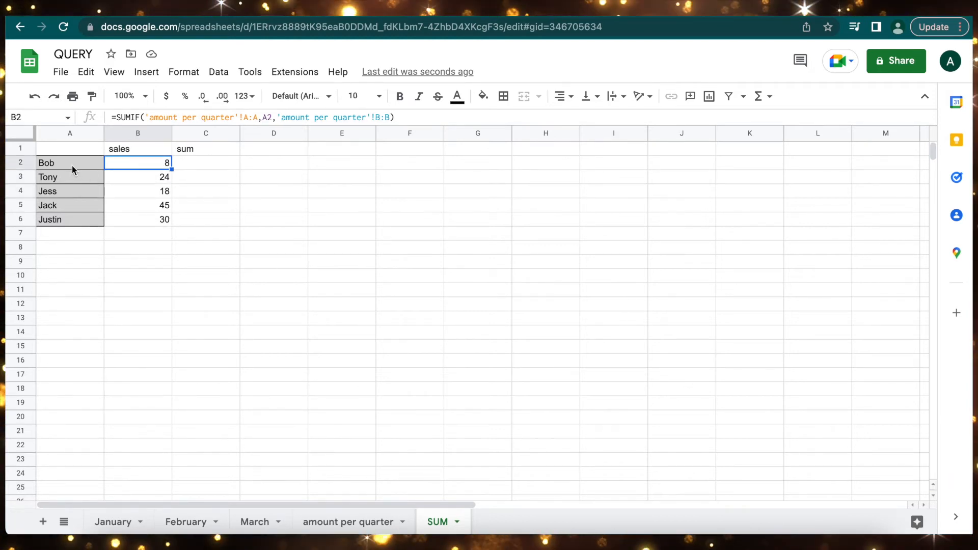
click(139, 196)
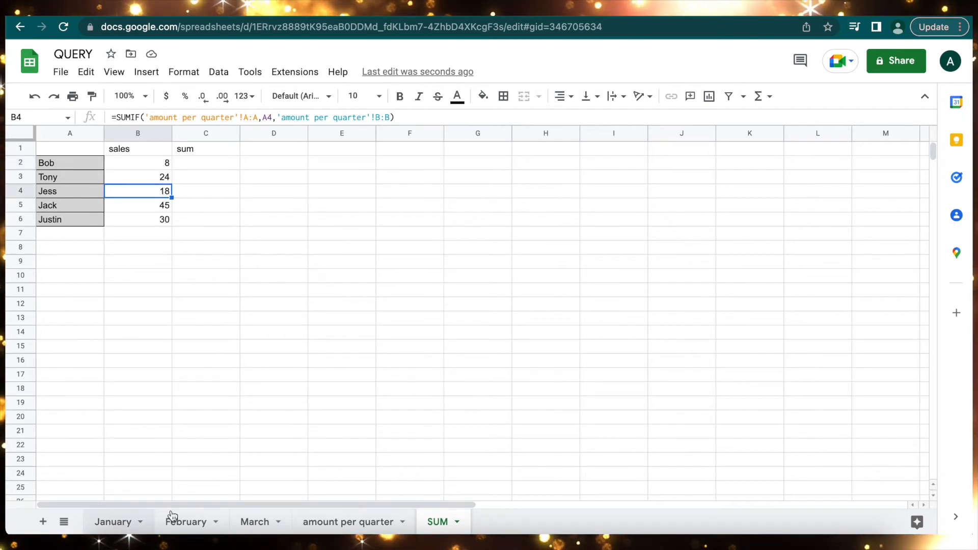
click(315, 523)
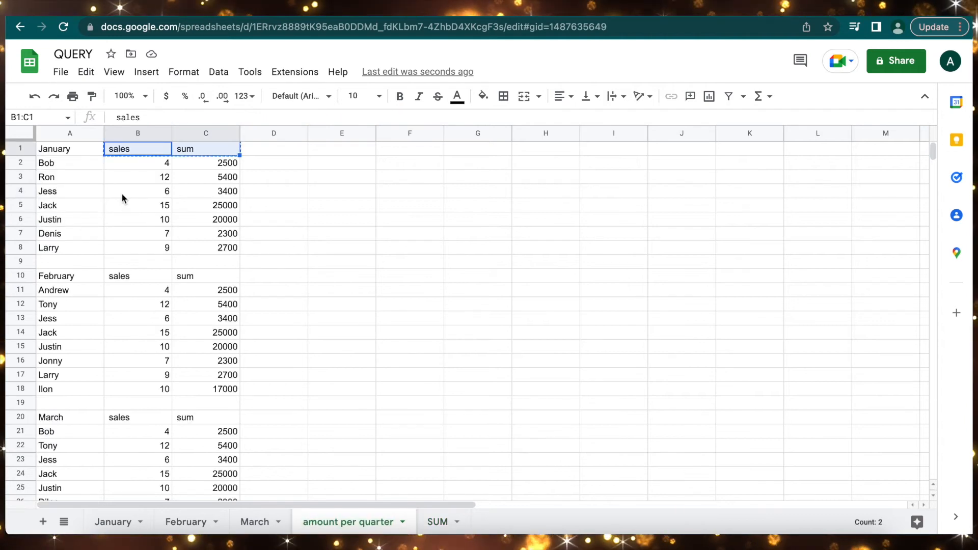
click(145, 190)
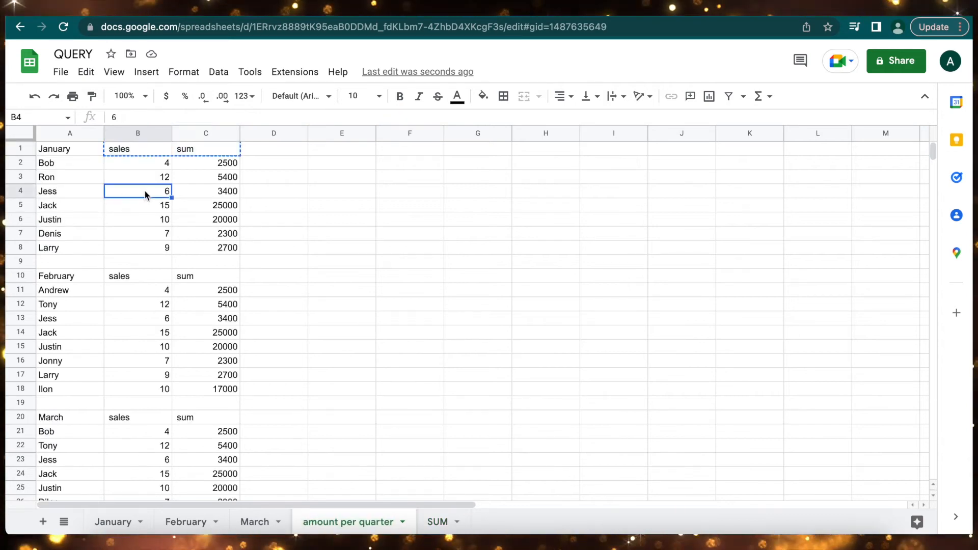
click(143, 317)
click(145, 460)
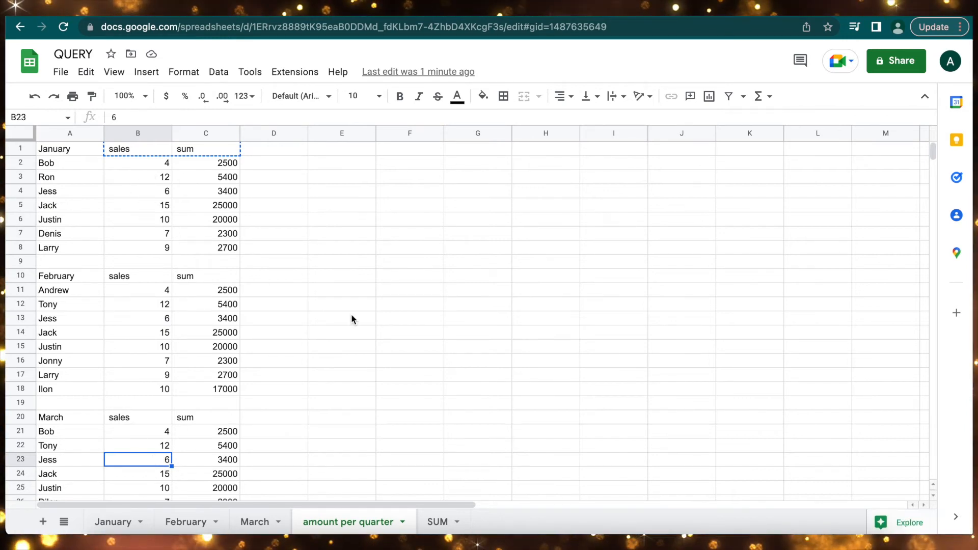
- Fill the SUMIF formula from B2 across into C2 on the SUM sheet
click(436, 521)
click(158, 163)
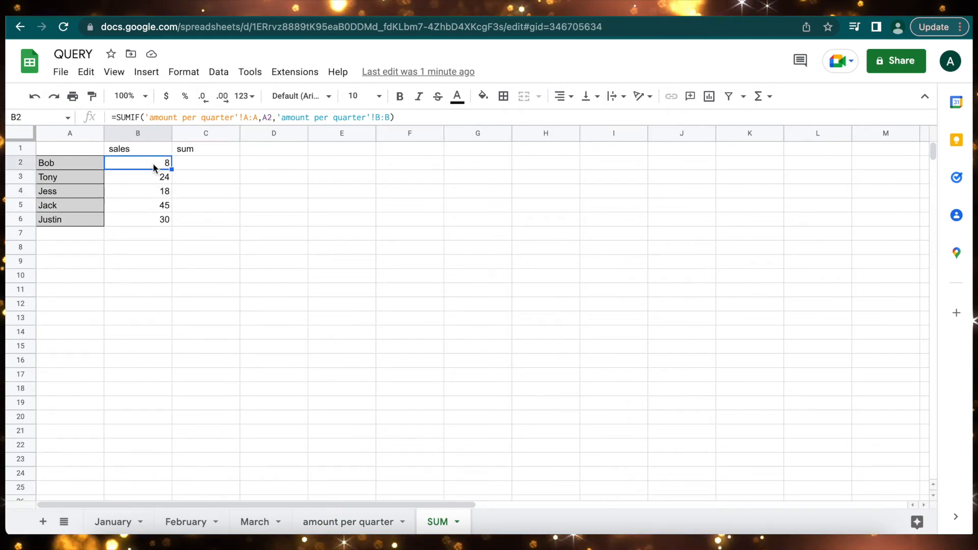
drag(172, 170, 212, 169)
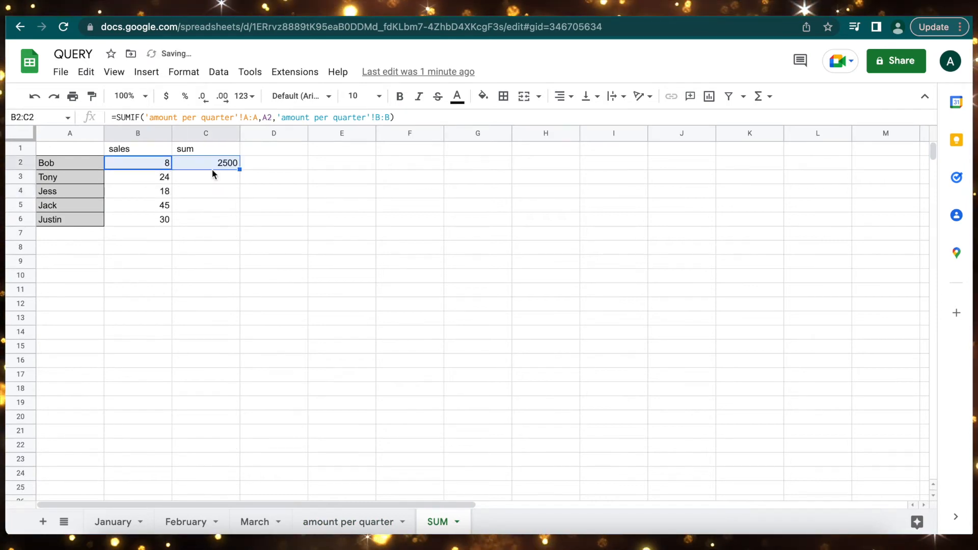
- Change the C2 formula's range to A:A and its criterion to A2, and reject the suggested autofill
click(215, 165)
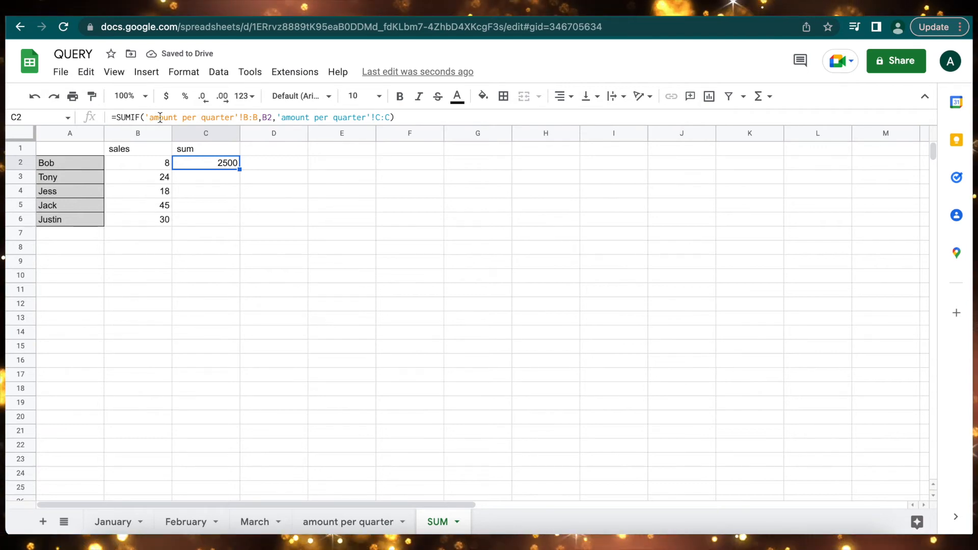
click(248, 118)
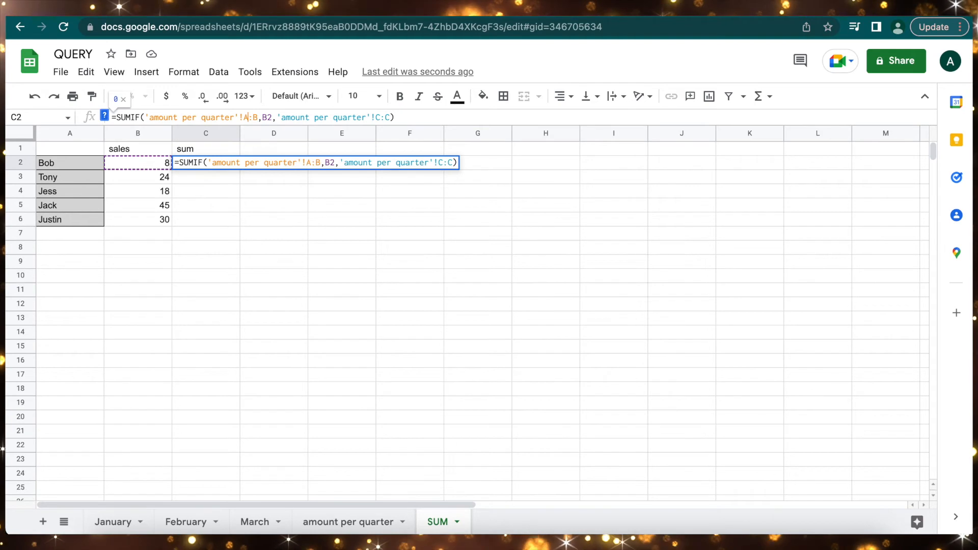
text(A:A)
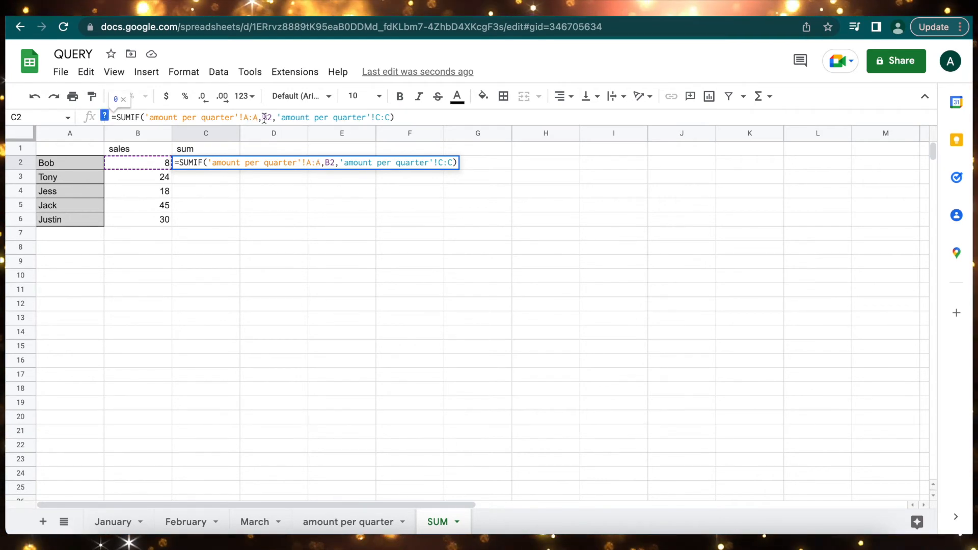
drag(264, 117, 269, 118)
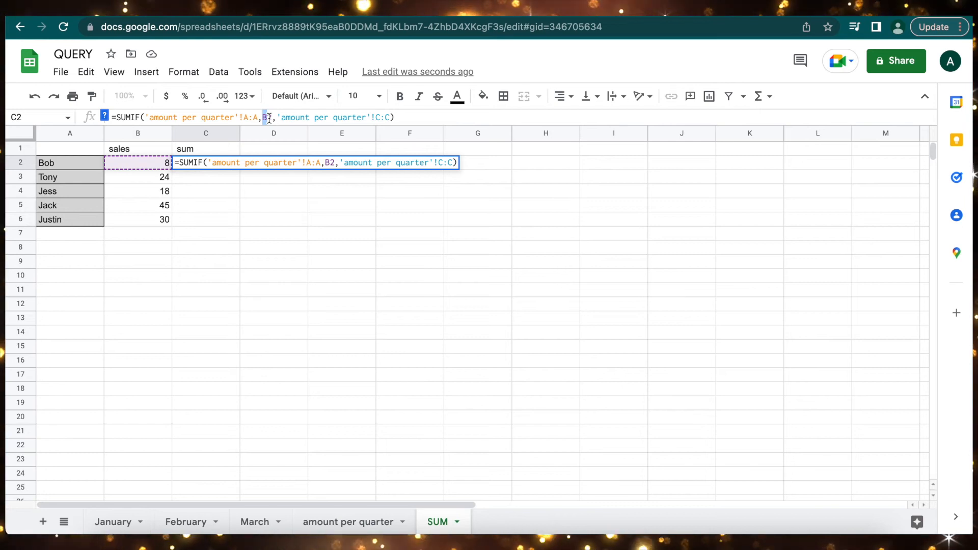
text(A)
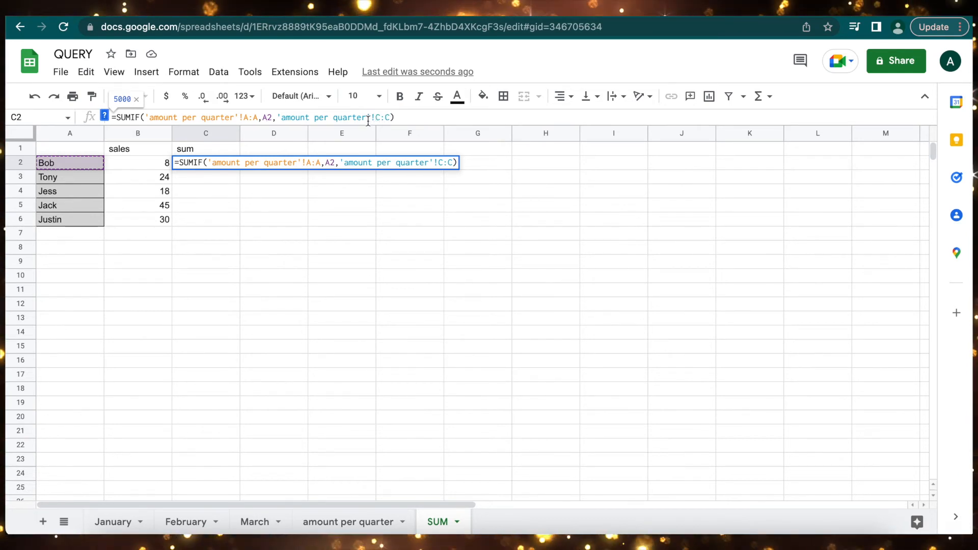
key(Return)
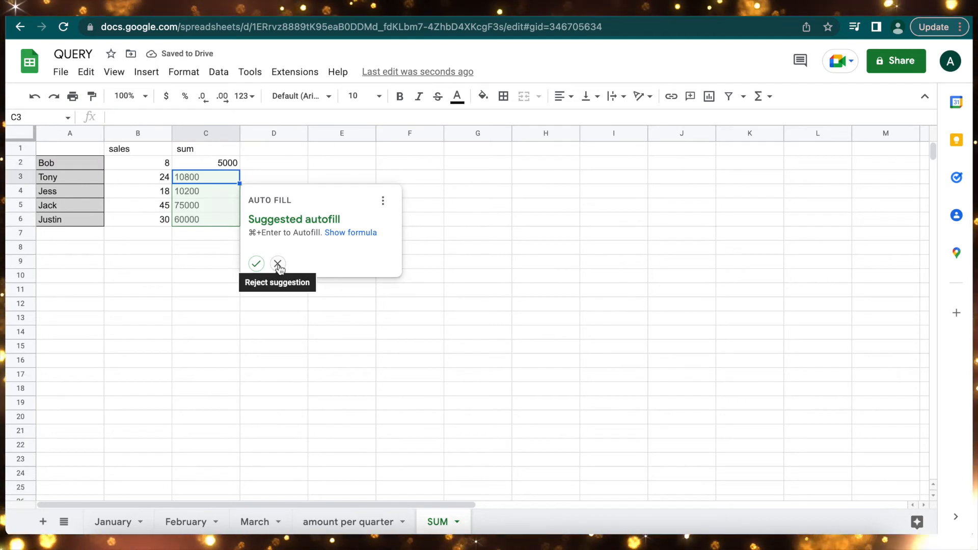
click(278, 263)
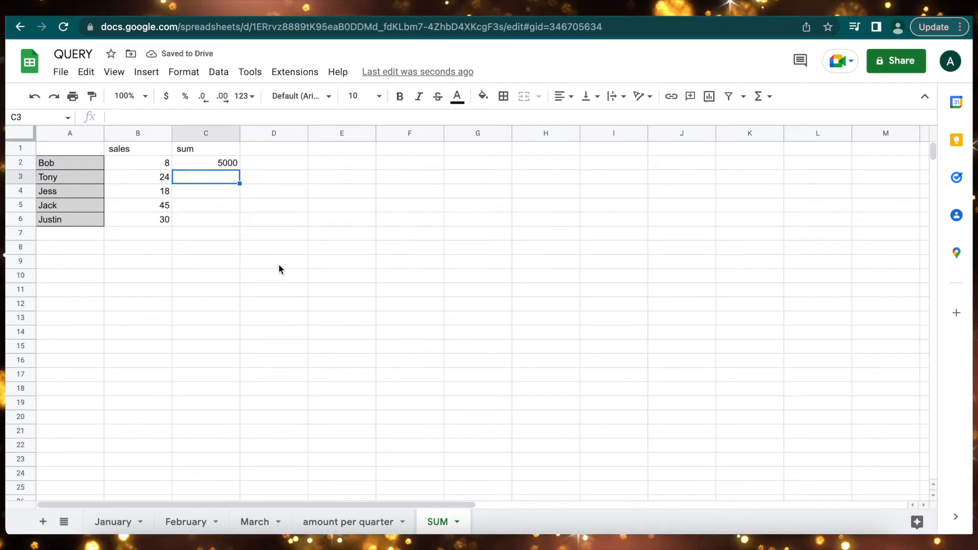
- Examine the C2 formula and the column C that it sums in the 'amount per quarter' sheet
click(214, 162)
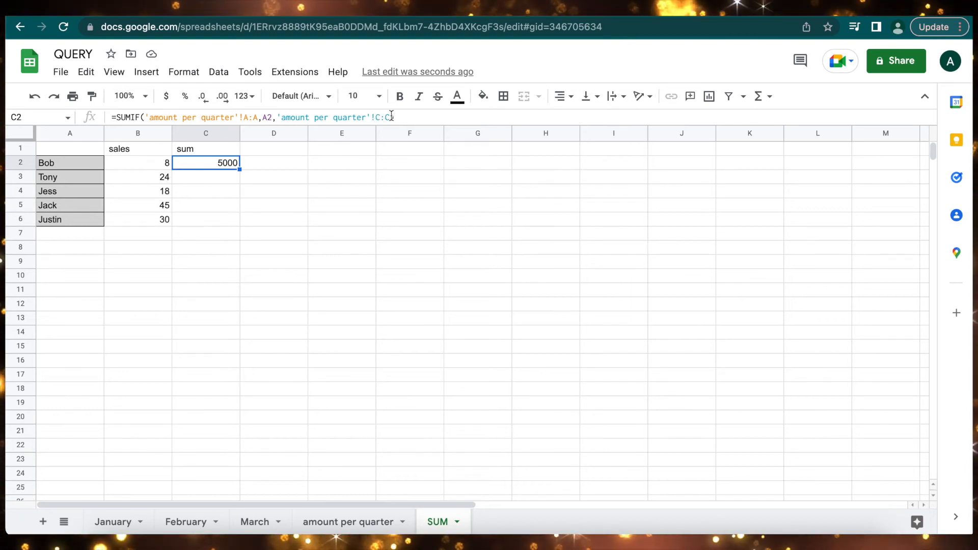
click(320, 524)
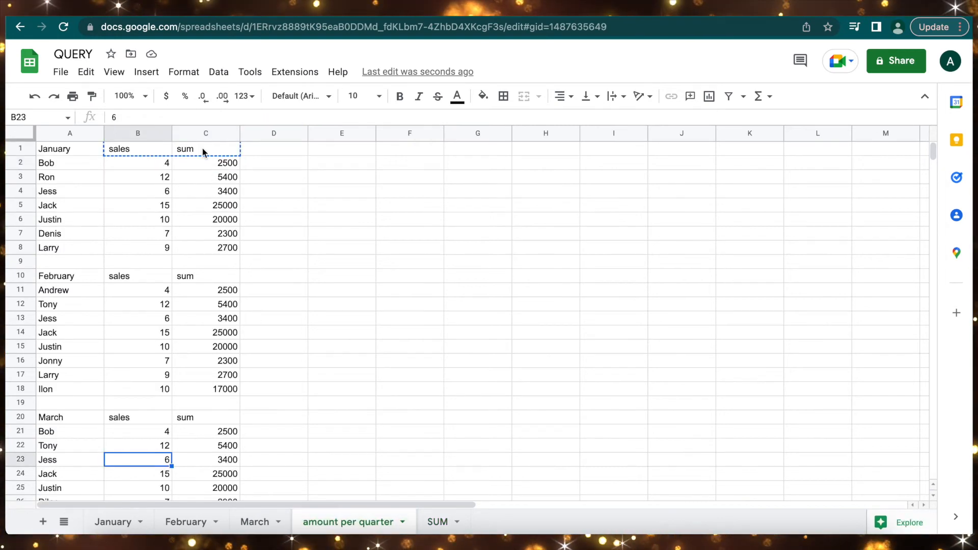
click(209, 133)
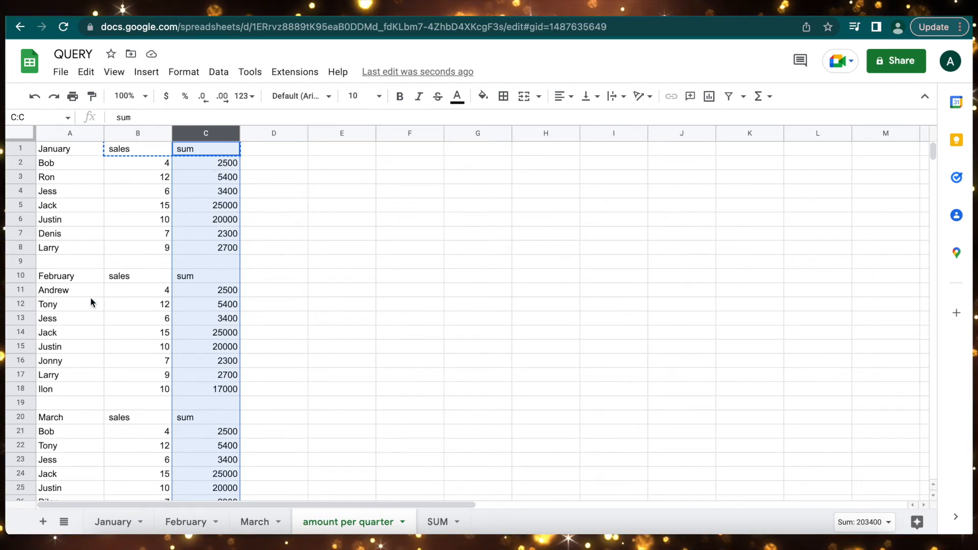
- On the SUM sheet, clear C2 and change the B2 formula's range to $A:$A and its criterion to $A$2
click(438, 522)
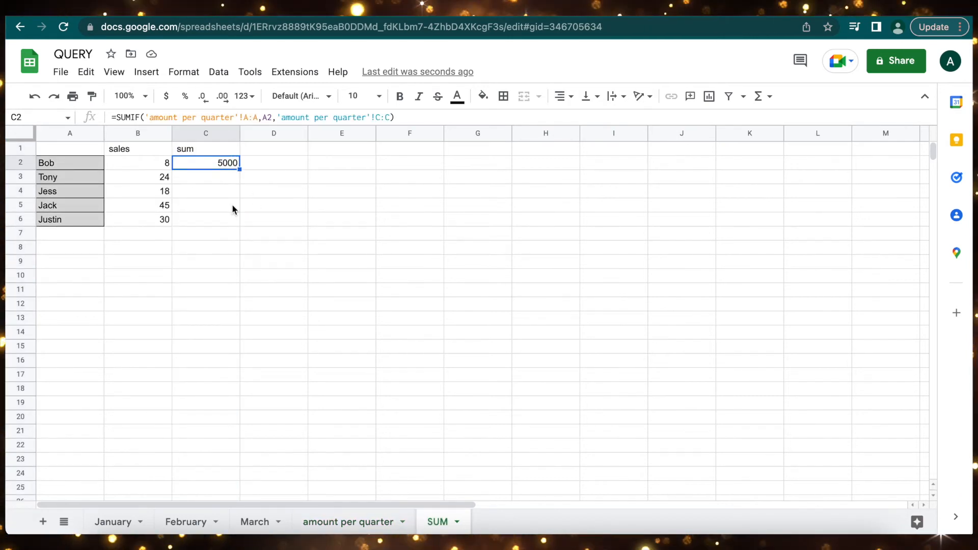
key(Delete)
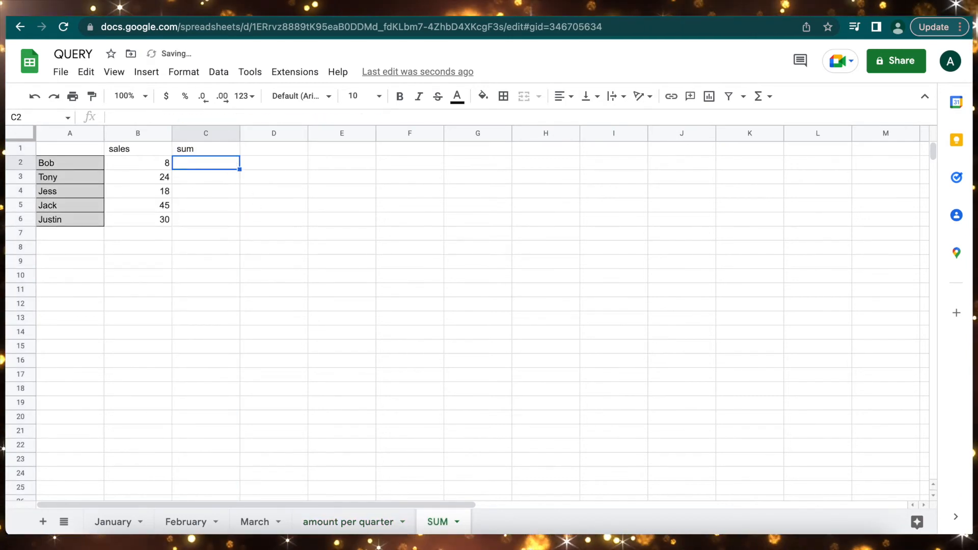
click(164, 164)
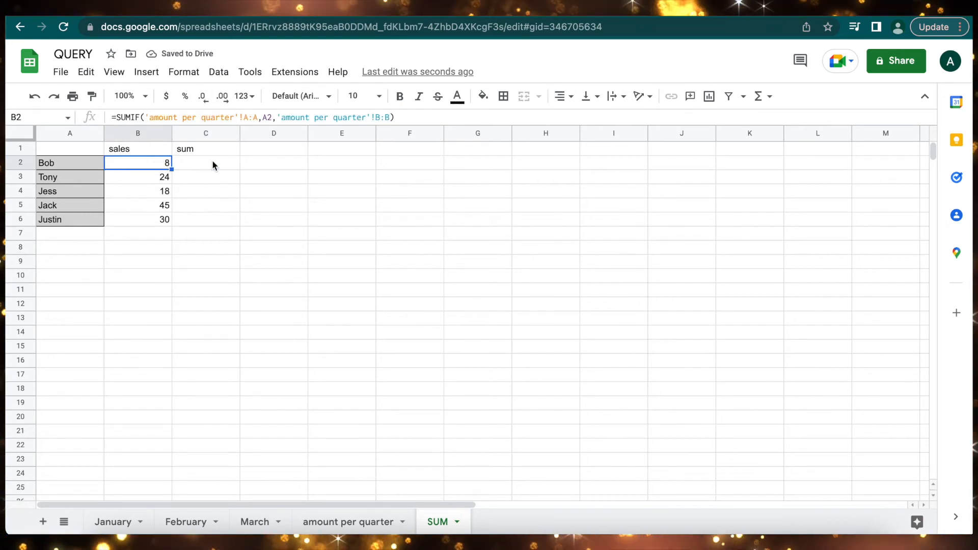
click(244, 117)
text($A:)
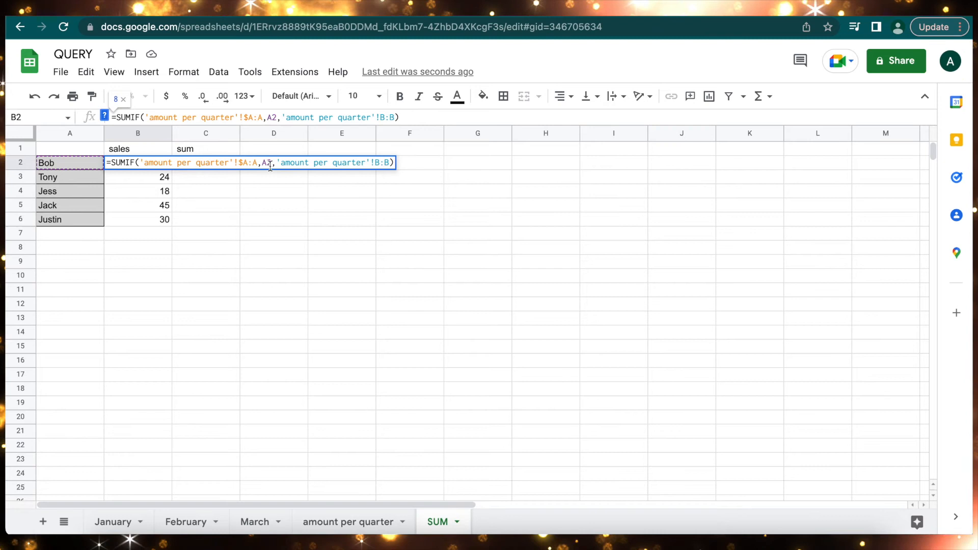
text($)
click(272, 118)
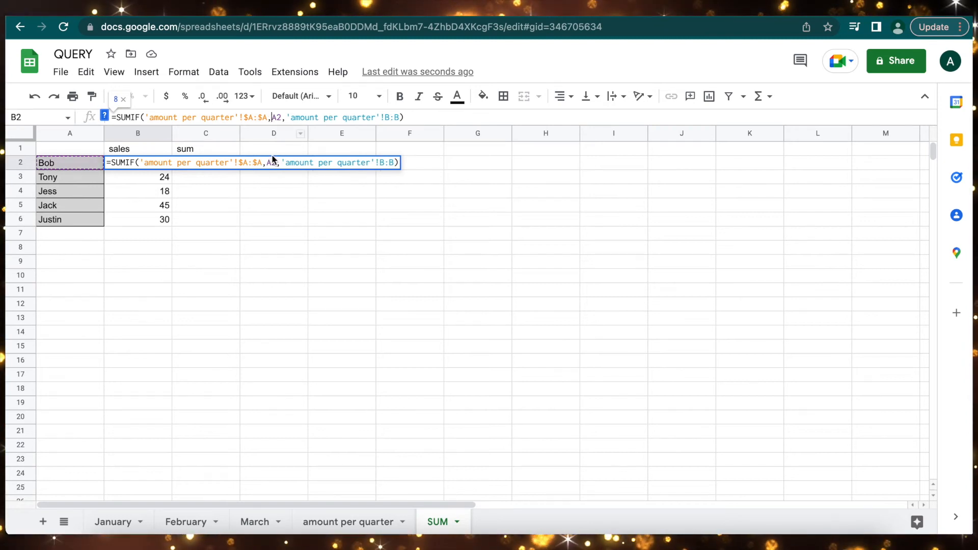
text($A$)
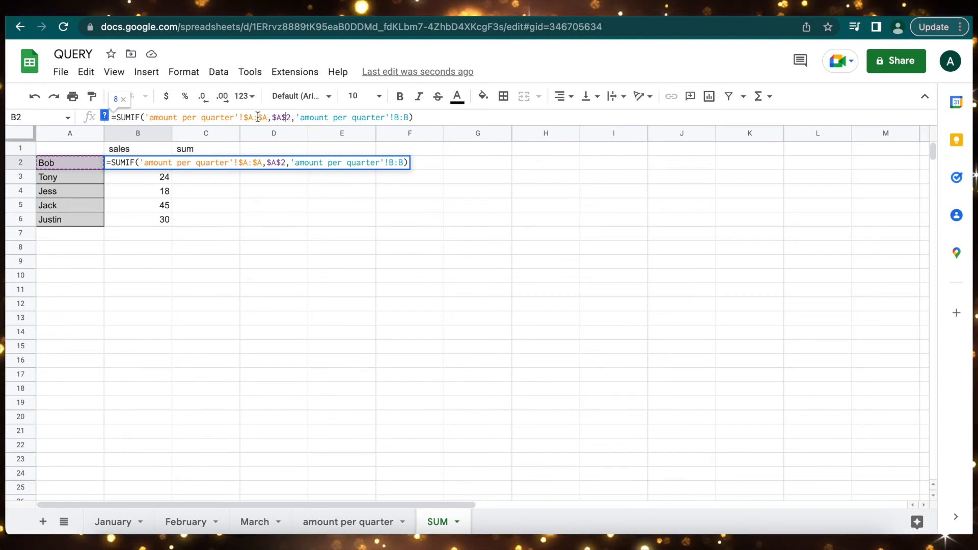
key(Return)
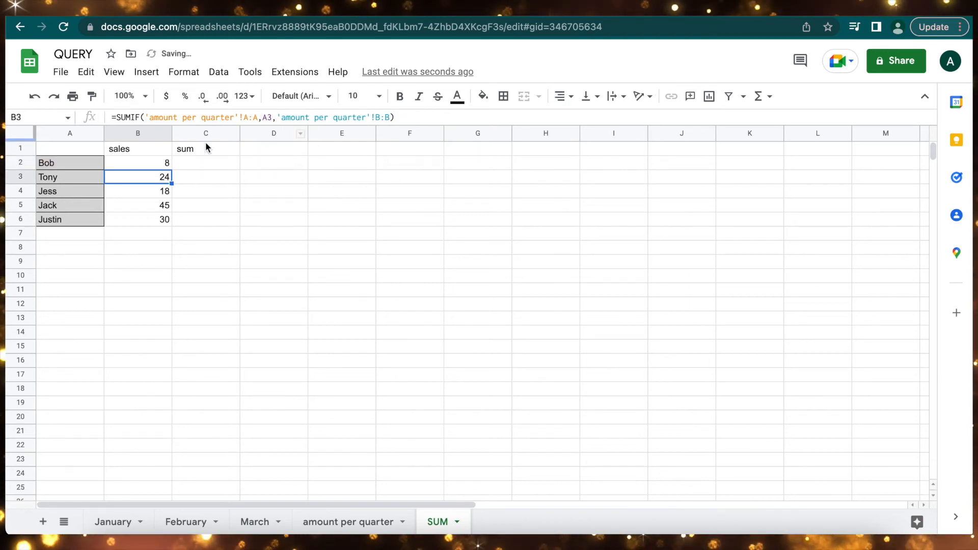
- Fill the B2 formula with its $A$2 criterion down to B6 and check the criterion reference
click(159, 163)
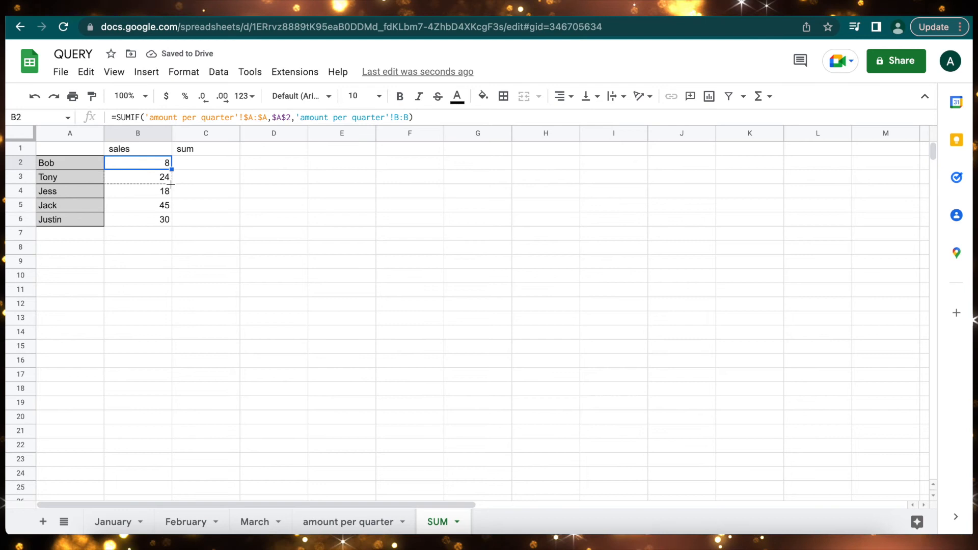
drag(169, 222, 169, 222)
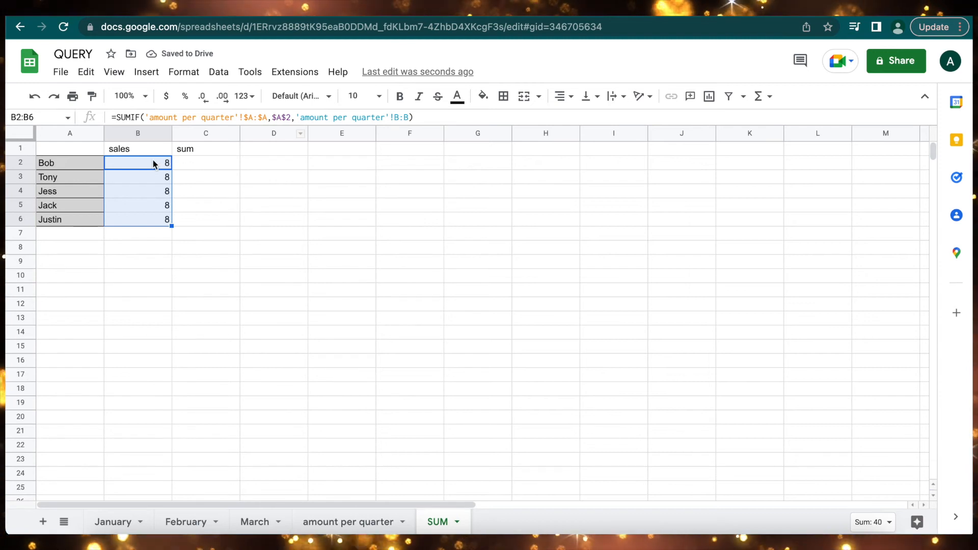
click(282, 118)
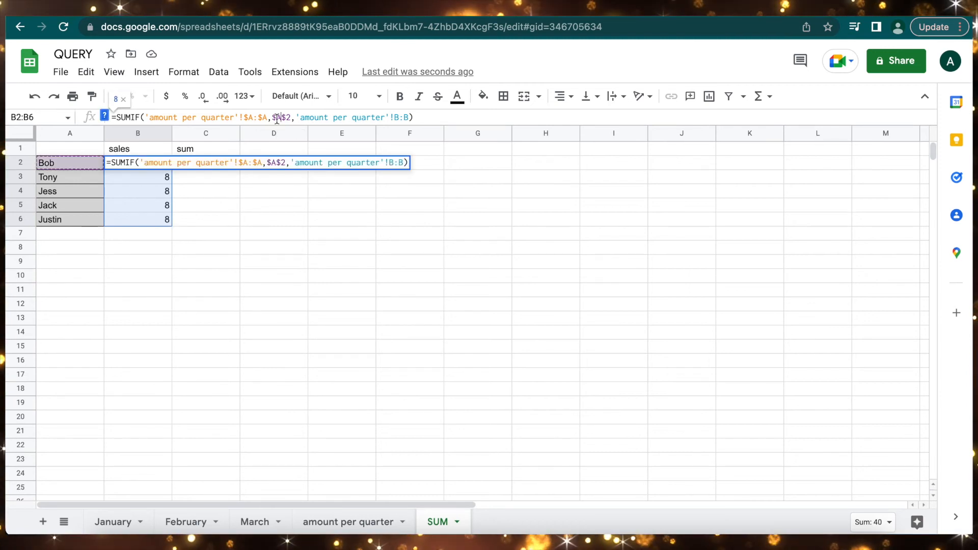
key(Escape)
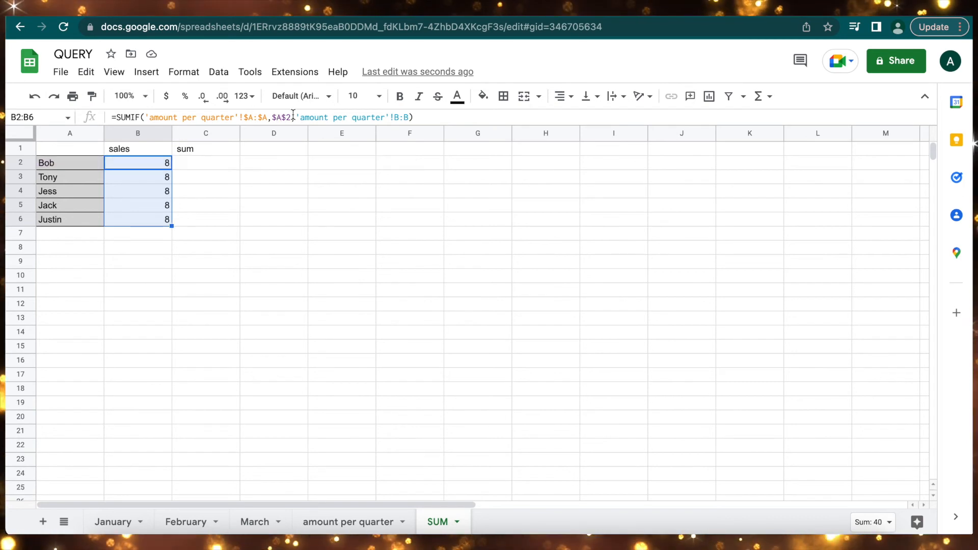
- Change the B2 formula's criterion to $A2 and fill the formula down to B6
click(174, 165)
click(156, 160)
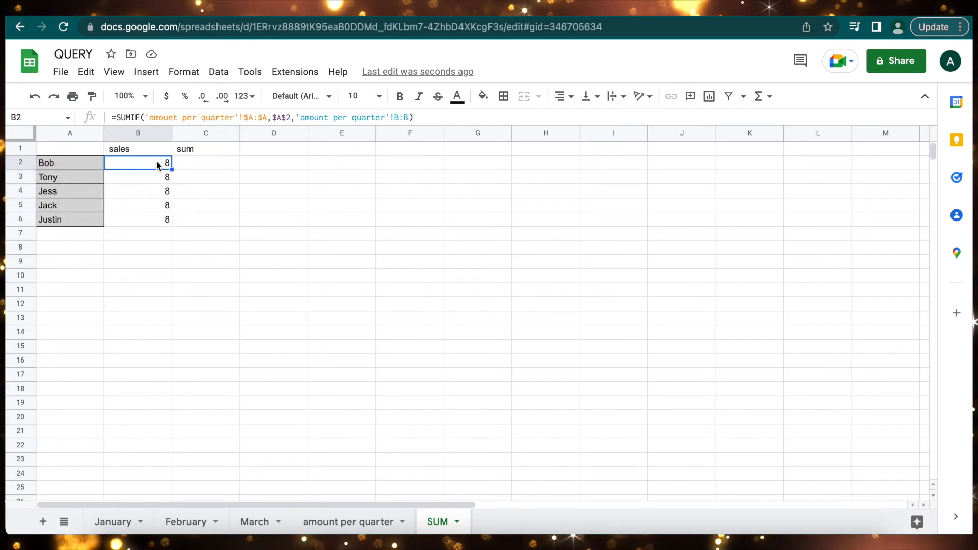
click(287, 116)
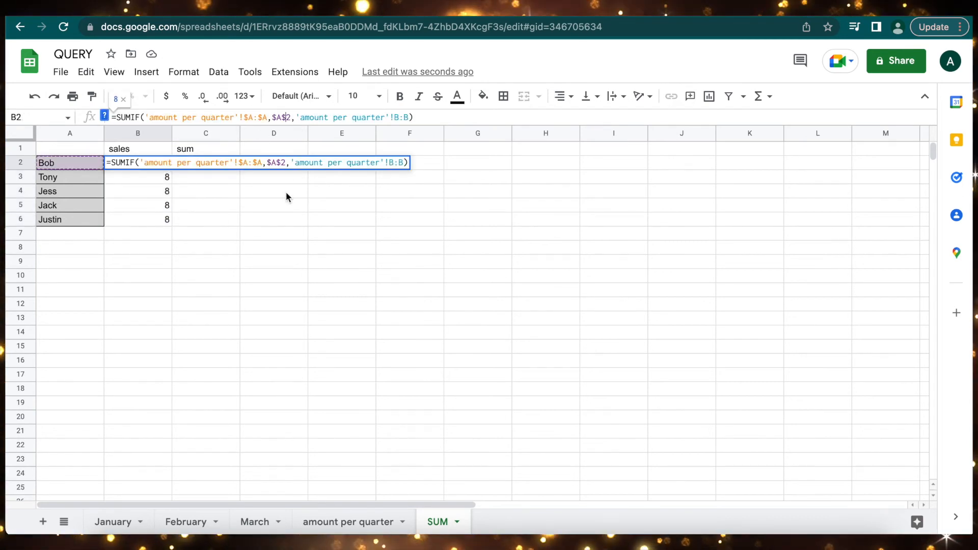
key(BackSpace)
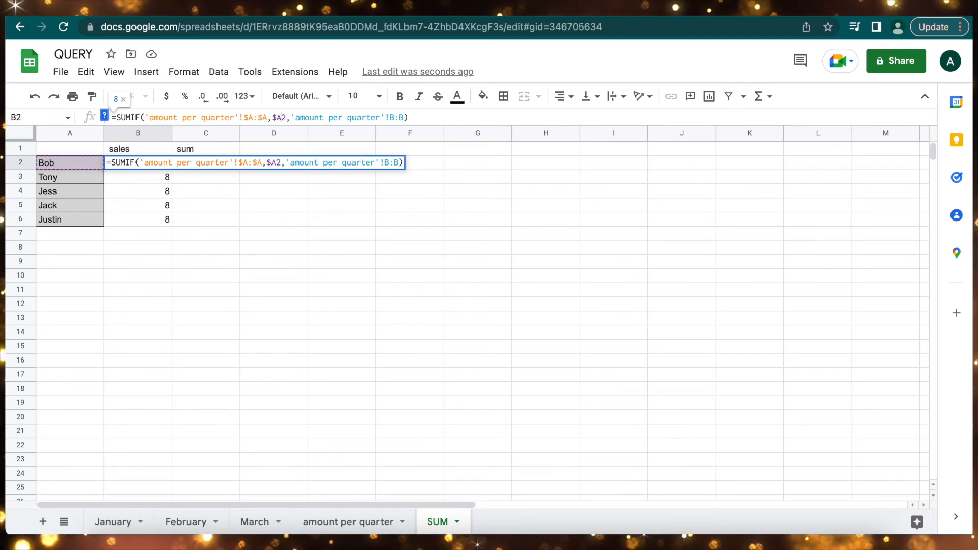
key(Return)
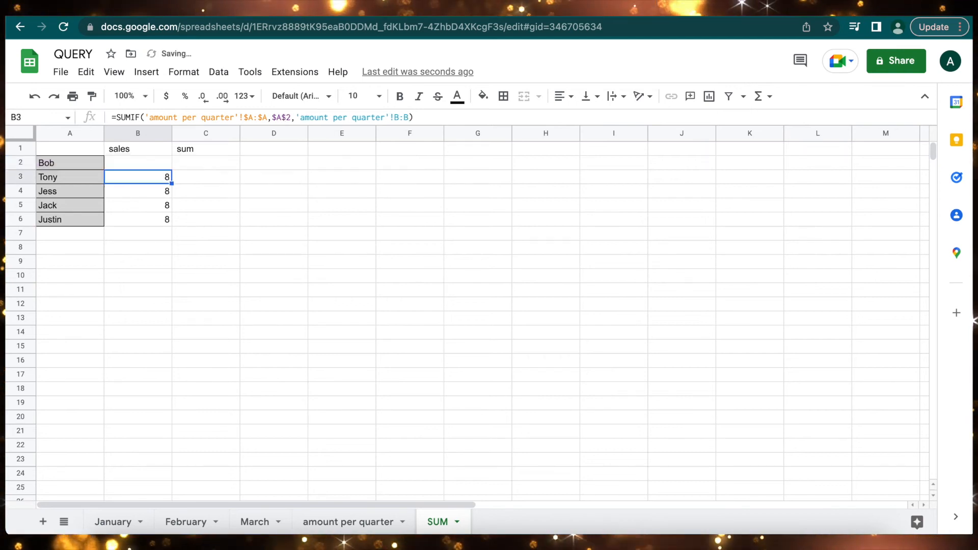
click(146, 163)
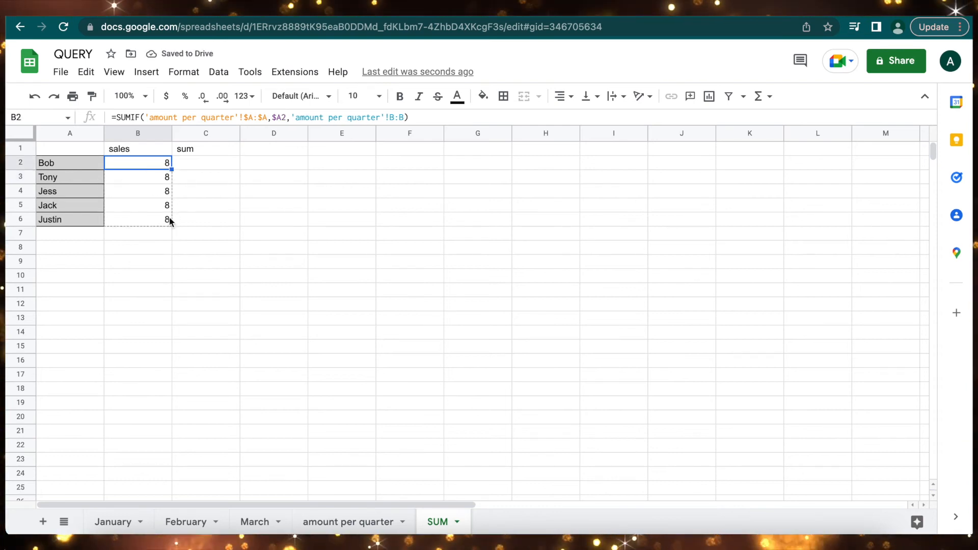
drag(170, 221, 170, 222)
- Fill the SUMIF formula from B2 across into C2 and from there down to C6
click(154, 161)
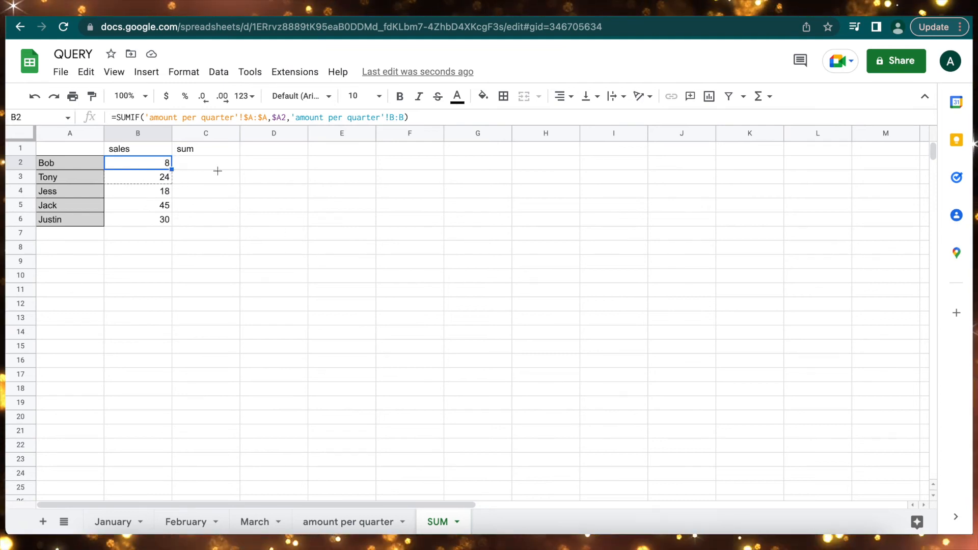
drag(217, 170, 218, 170)
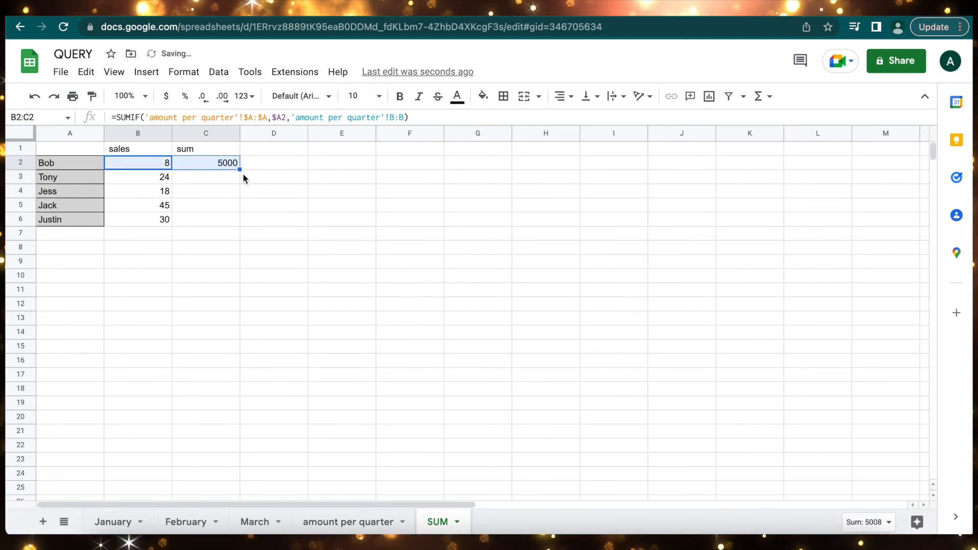
click(225, 185)
click(235, 166)
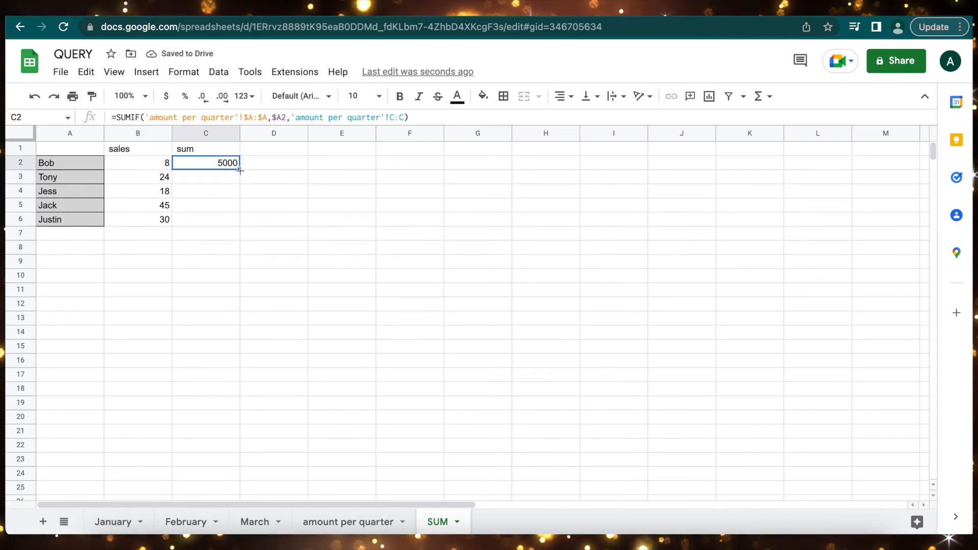
drag(236, 219, 238, 220)
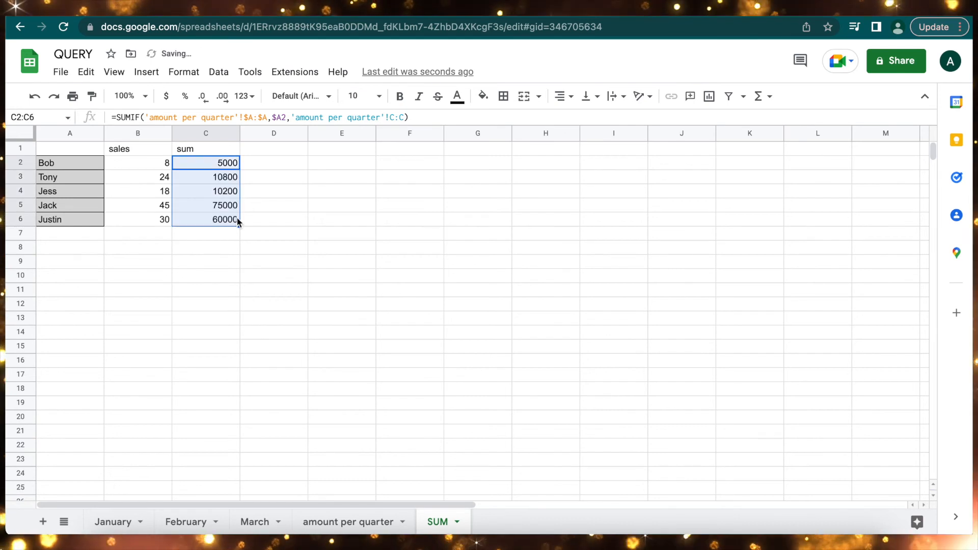
- Check the range and criterion references in the SUMIF formulas of C2 to C6
click(228, 181)
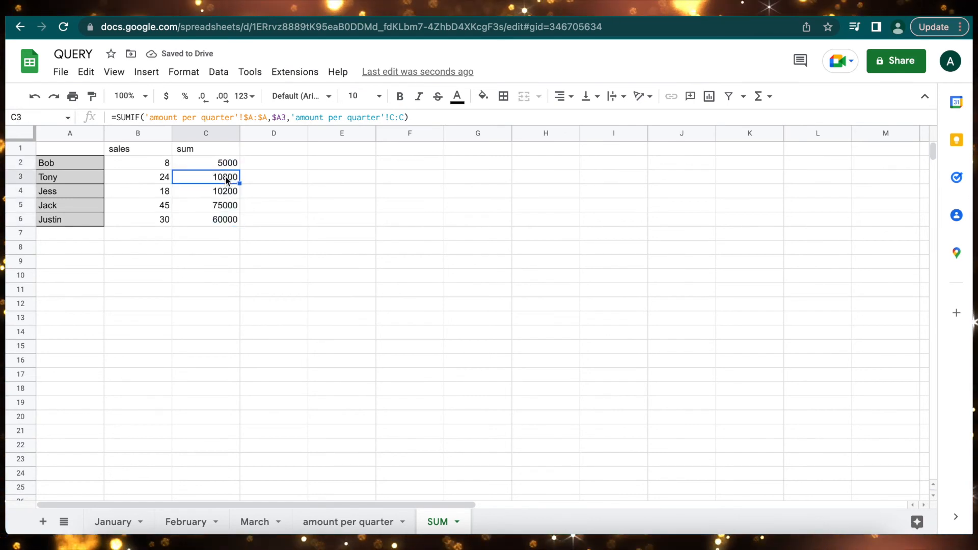
click(221, 196)
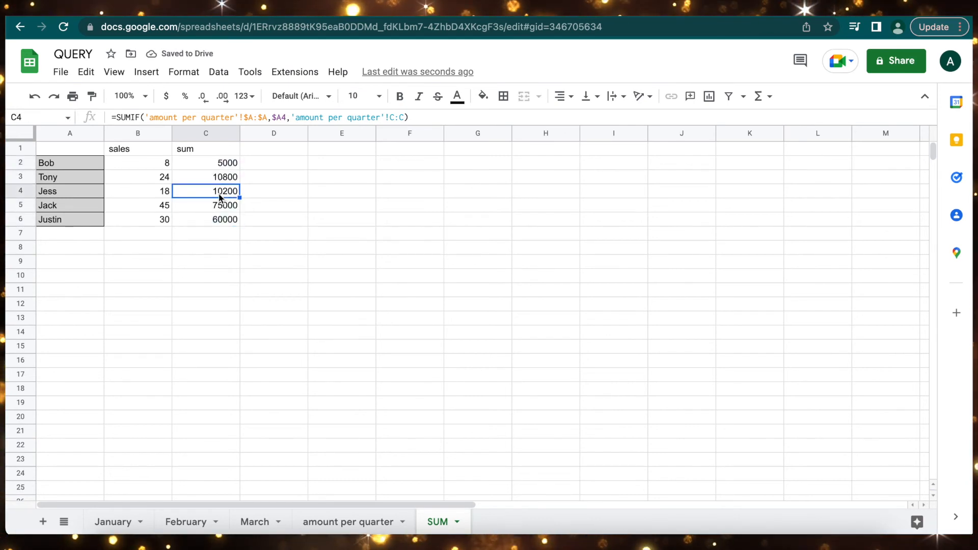
click(215, 208)
click(216, 220)
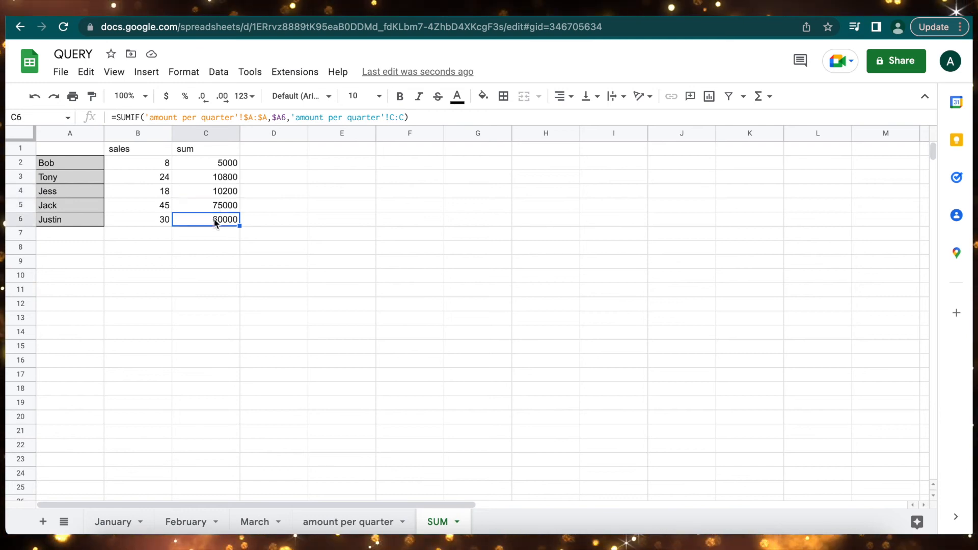
click(212, 163)
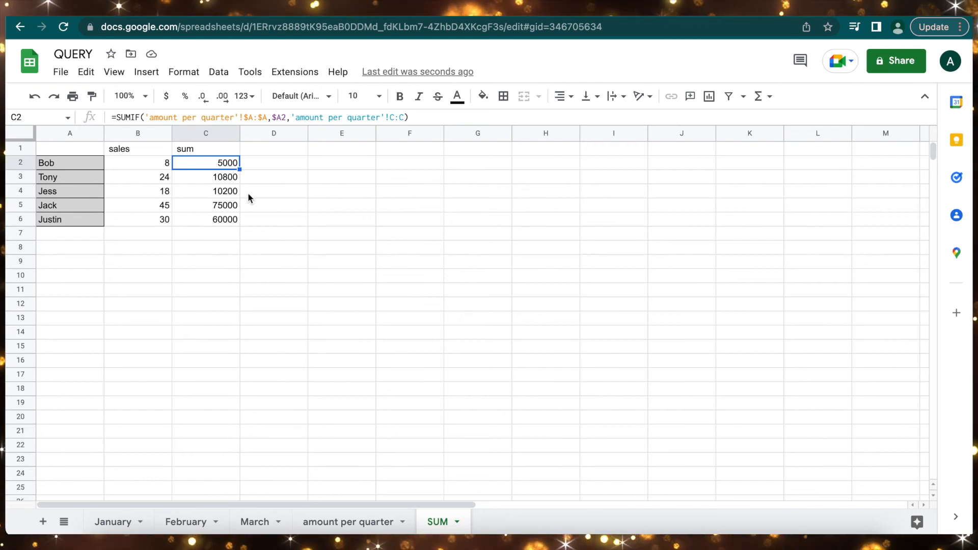
click(204, 191)
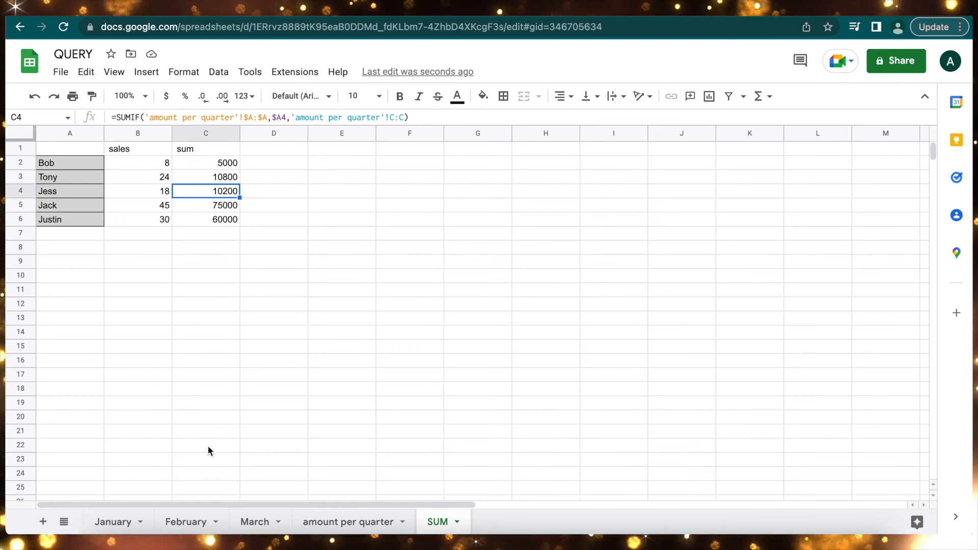
- Compare C4 on the SUM sheet with that salesperson's January, February and March sums in the 'amount per quarter' sheet
click(117, 522)
click(332, 518)
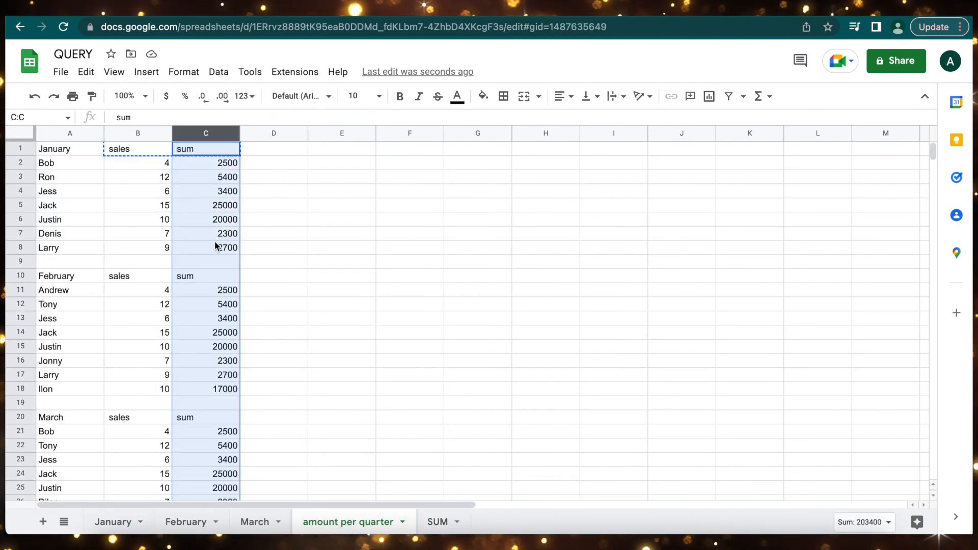
click(200, 203)
click(212, 178)
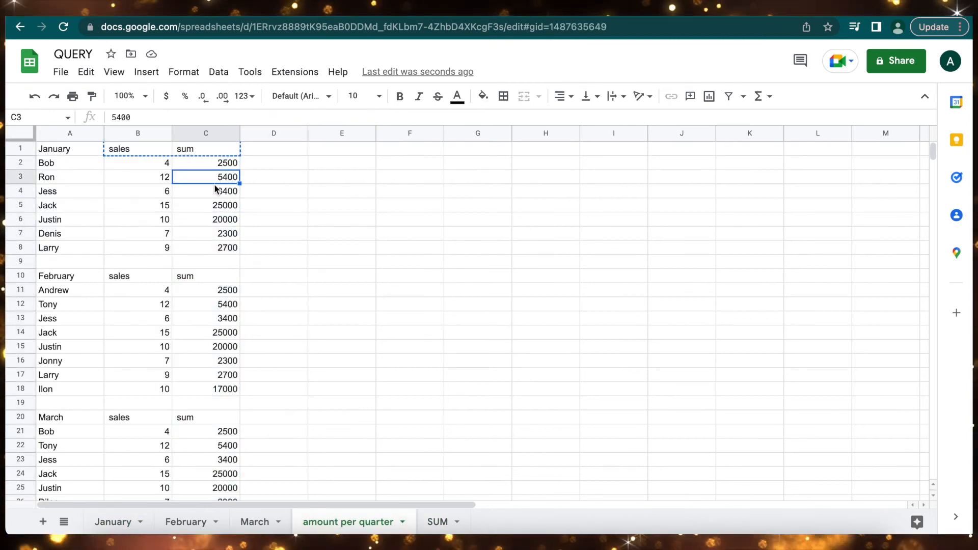
click(212, 192)
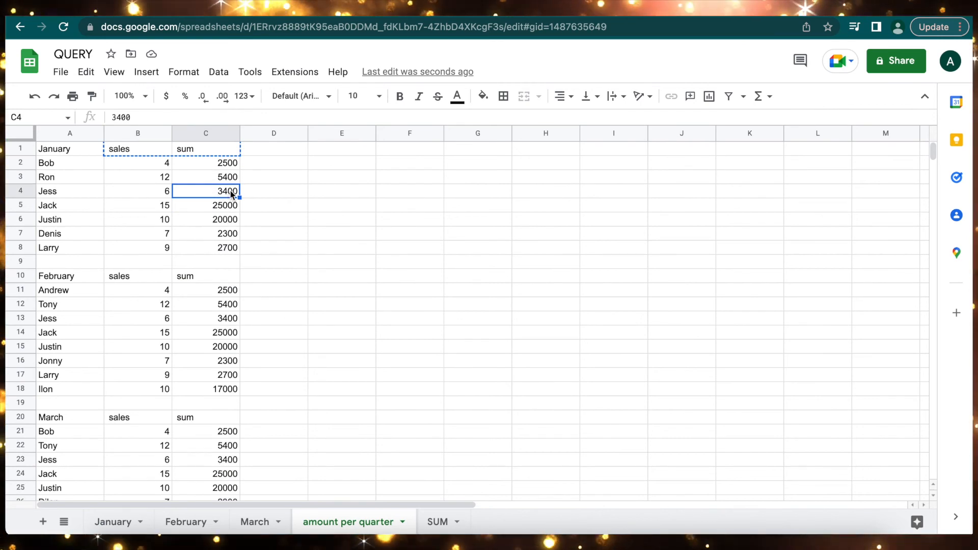
click(210, 319)
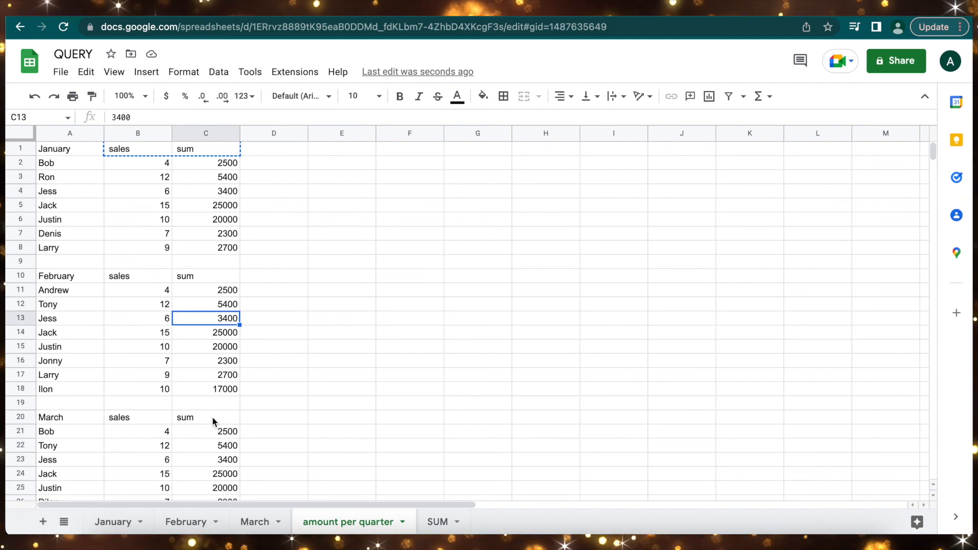
click(208, 466)
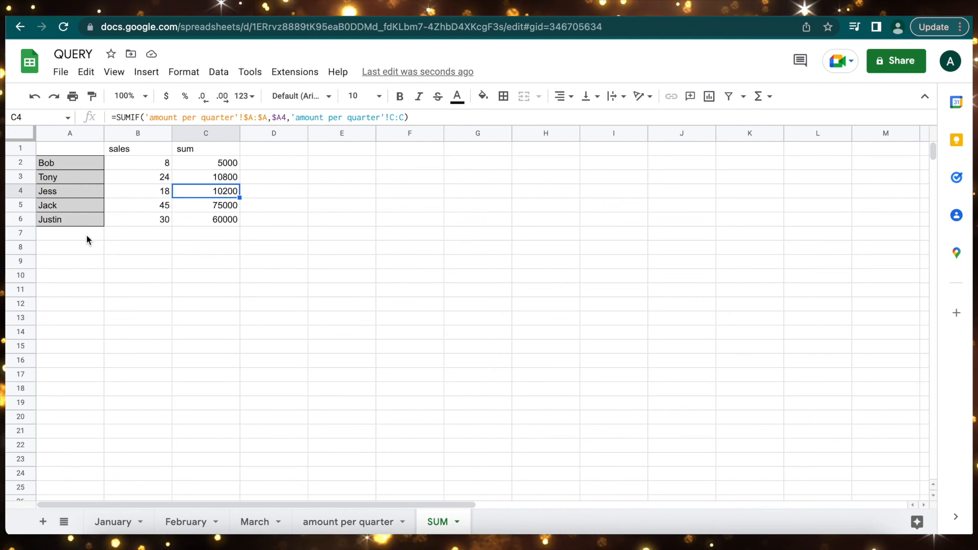
- Examine the salespeople in the January, February and March blocks of the 'amount per quarter' sheet for one missing from the SUM sheet
click(77, 234)
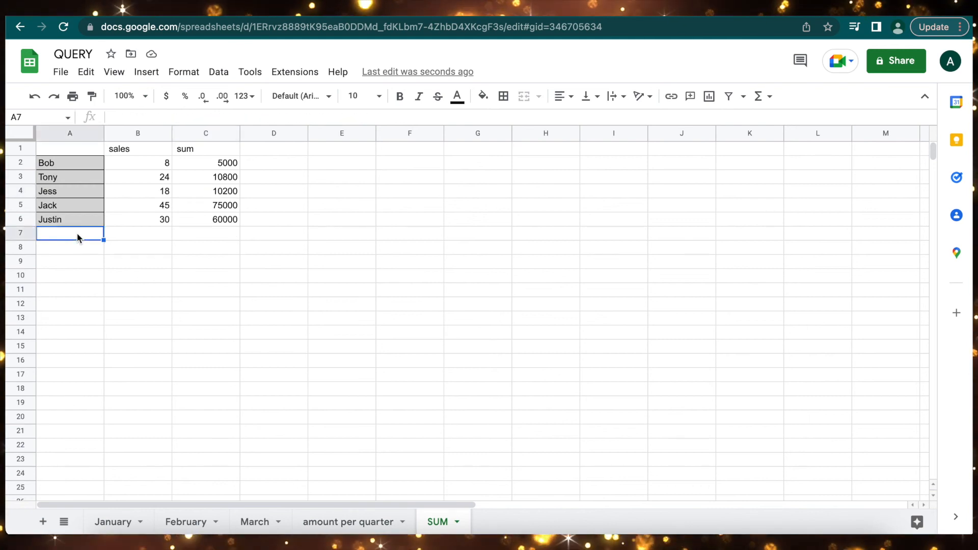
click(195, 523)
click(316, 524)
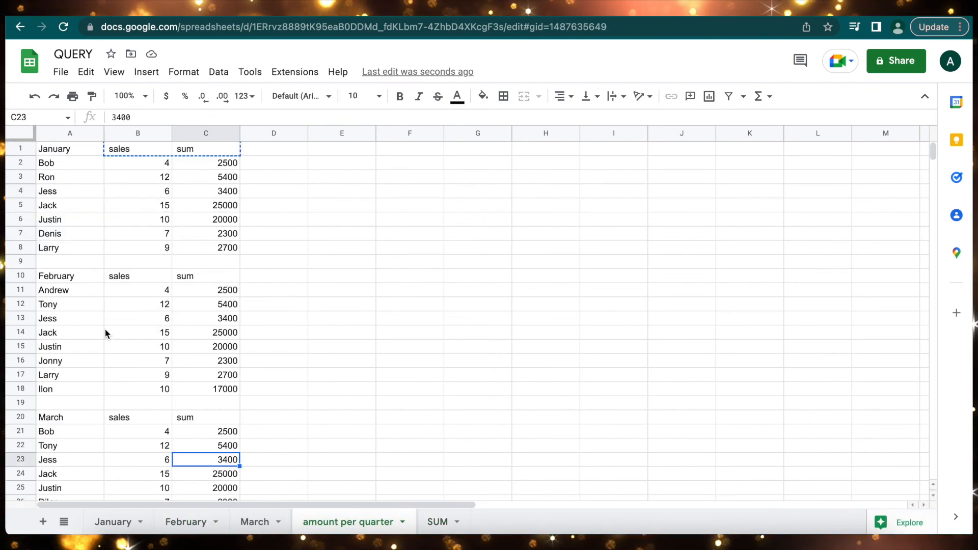
scroll(90, 365, down, 2)
scroll(90, 365, up, 2)
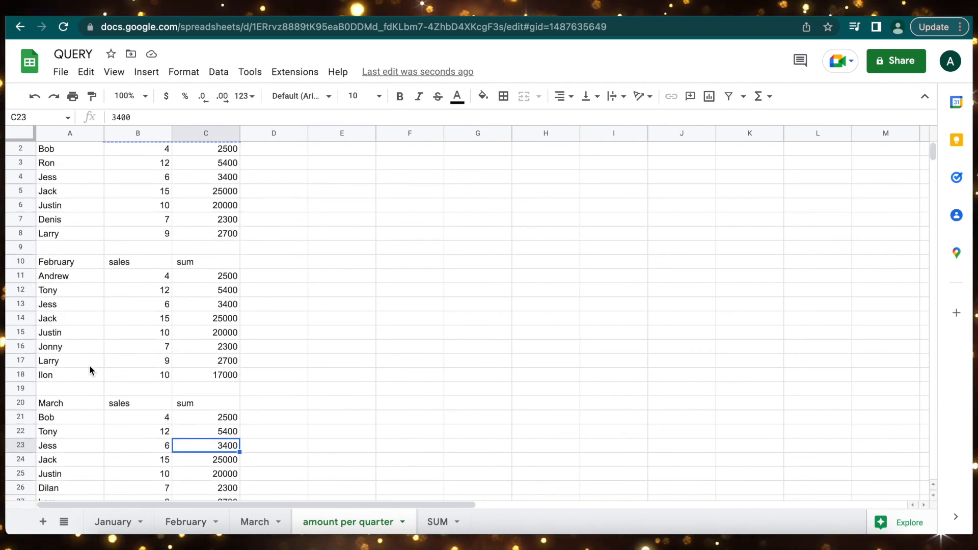
click(71, 233)
scroll(71, 234, up, 1)
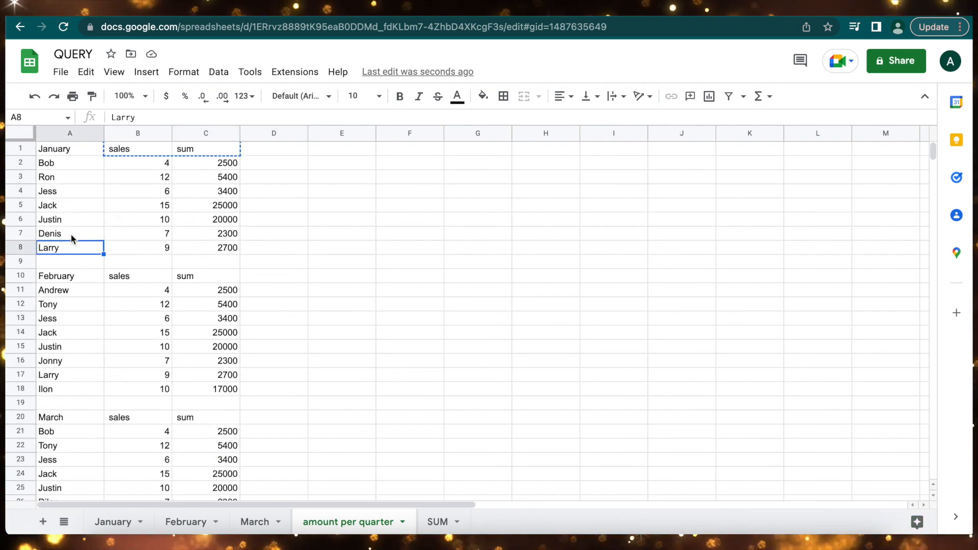
scroll(71, 234, down, 2)
scroll(71, 234, down, 2)
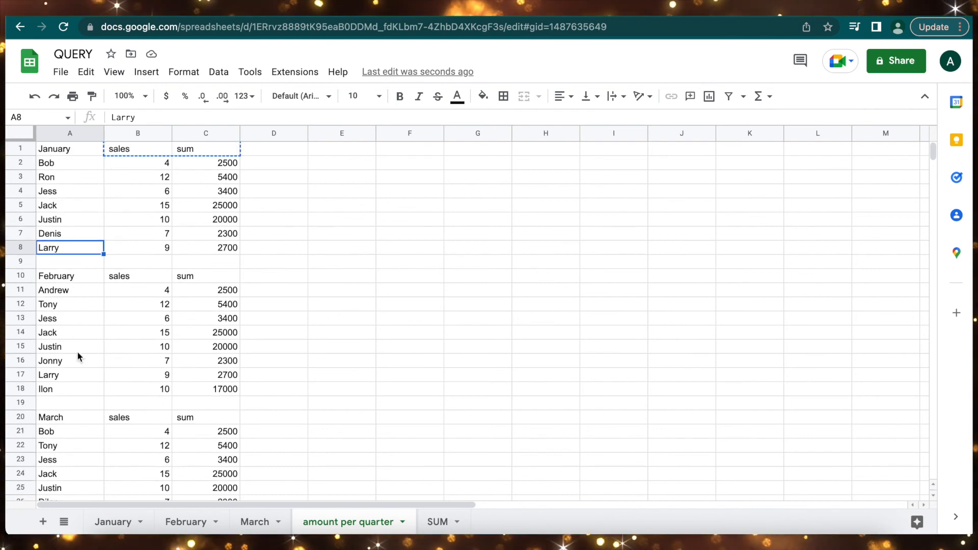
scroll(77, 350, down, 2)
click(58, 332)
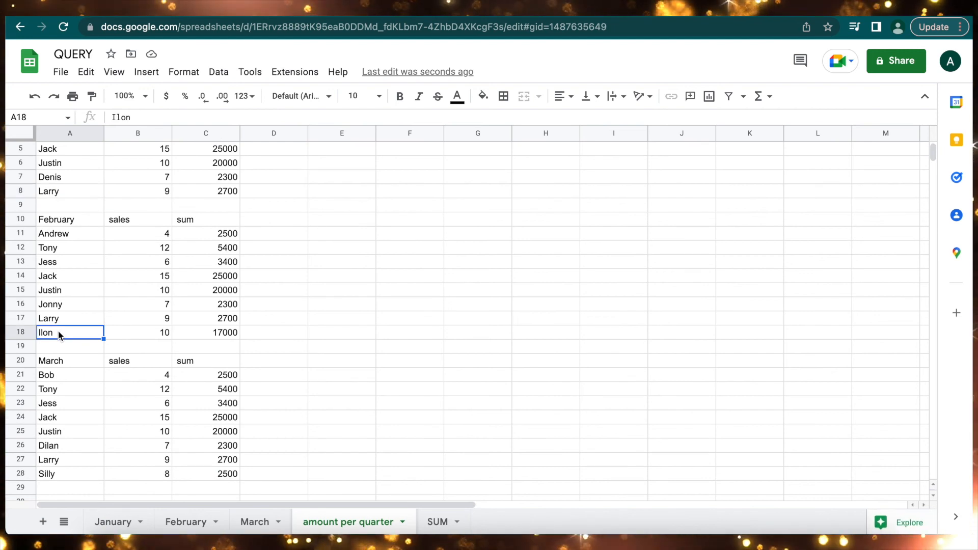
scroll(58, 331, up, 1)
scroll(59, 389, down, 2)
scroll(63, 391, up, 1)
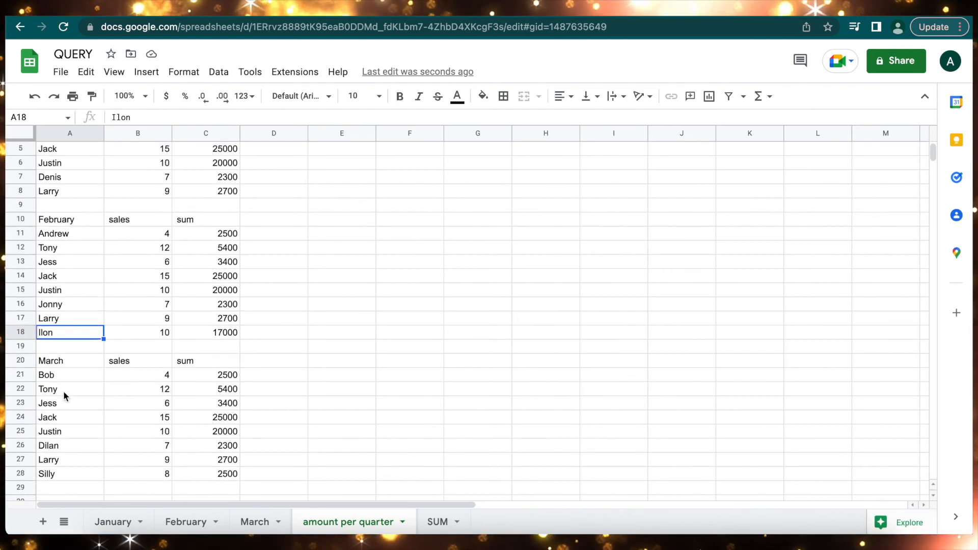
- Try to overwrite the March name in A21 of the 'amount per quarter' sheet with the name from A18, and undo it
click(60, 375)
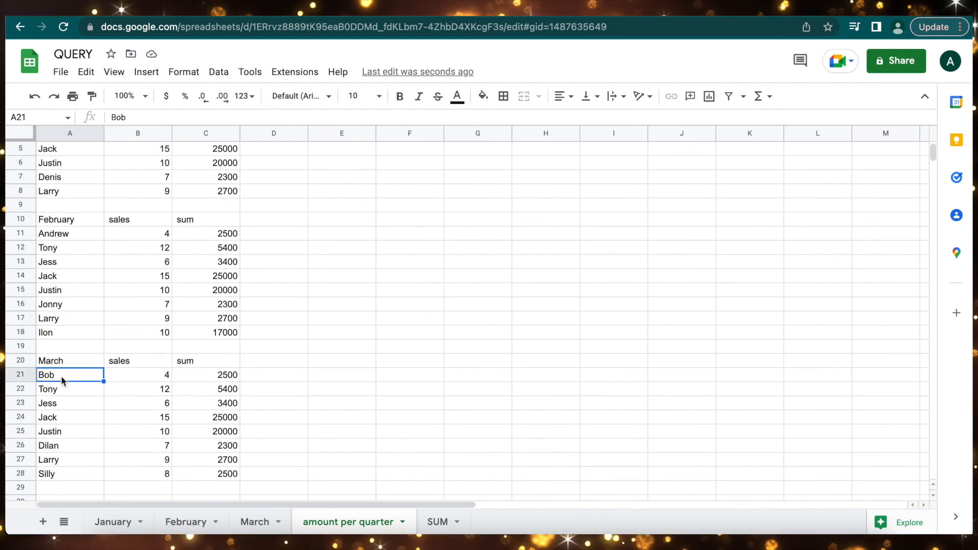
text(Ilon)
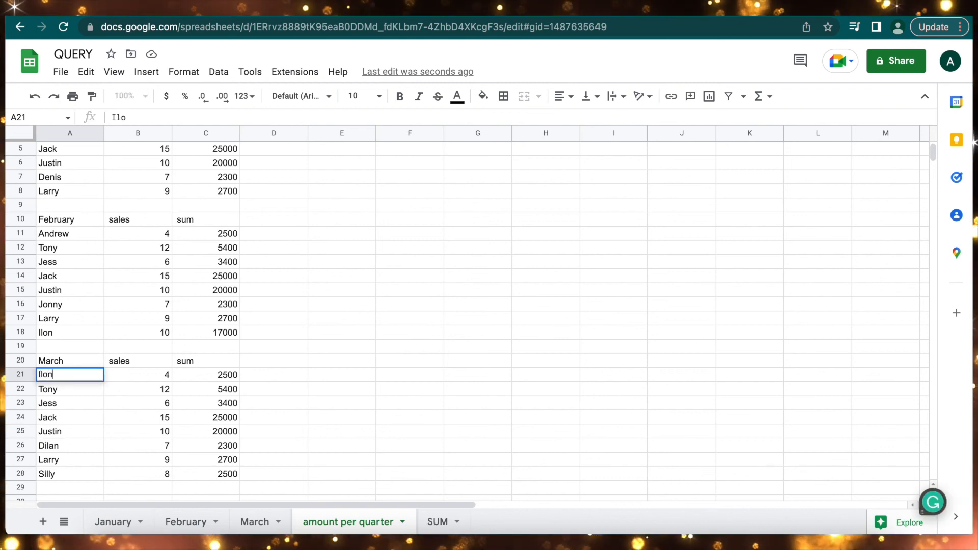
key(Return)
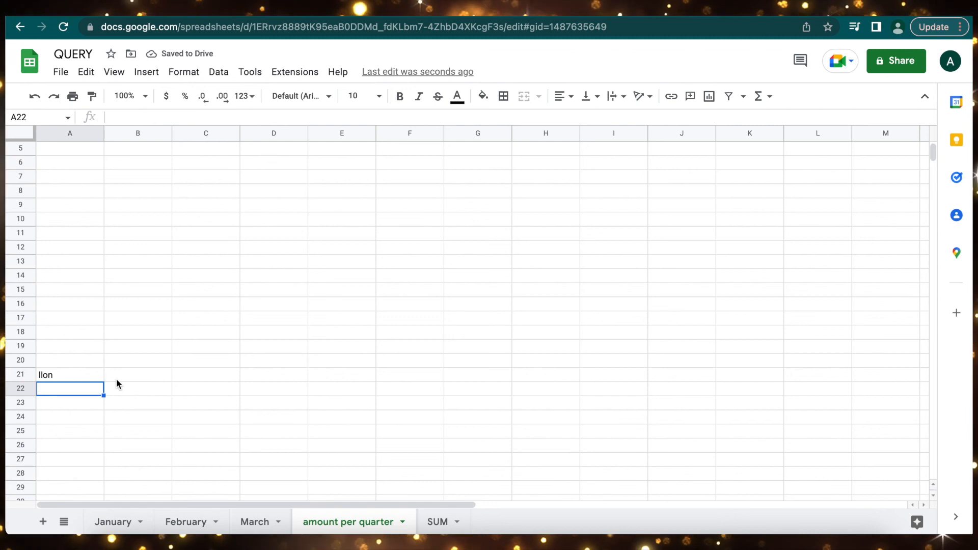
key(ctrl+z)
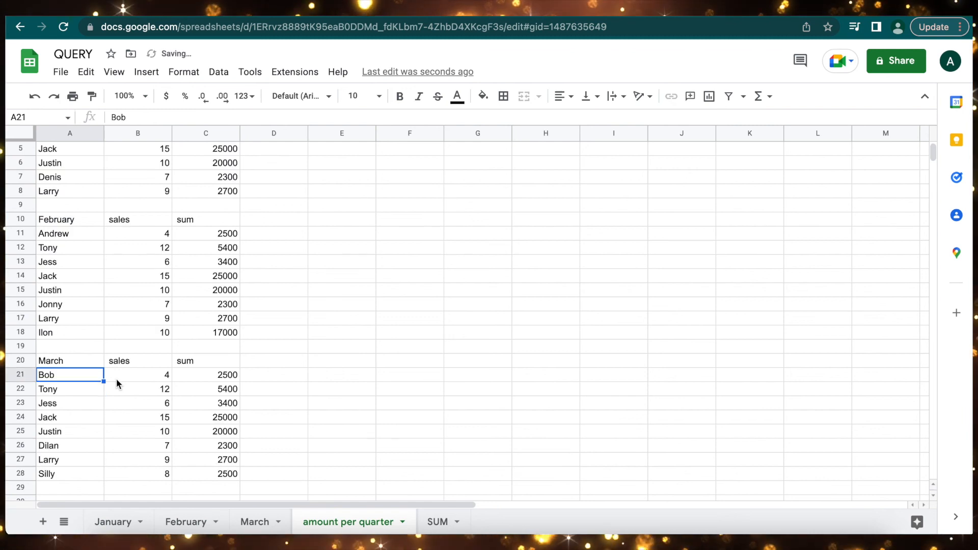
- Replace the name in A3 of the March sheet with the last February salesperson's name and check A21 in 'amount per quarter'
click(254, 521)
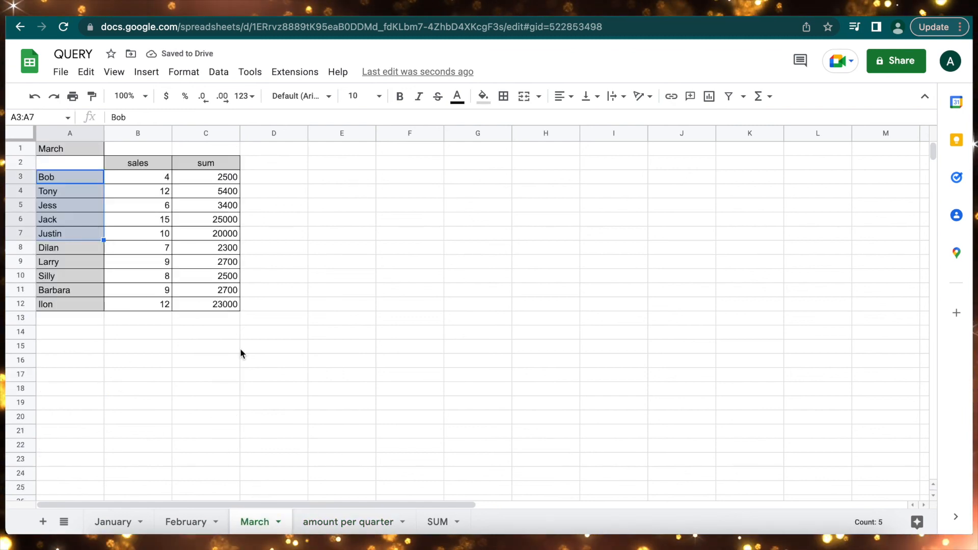
click(72, 190)
click(68, 180)
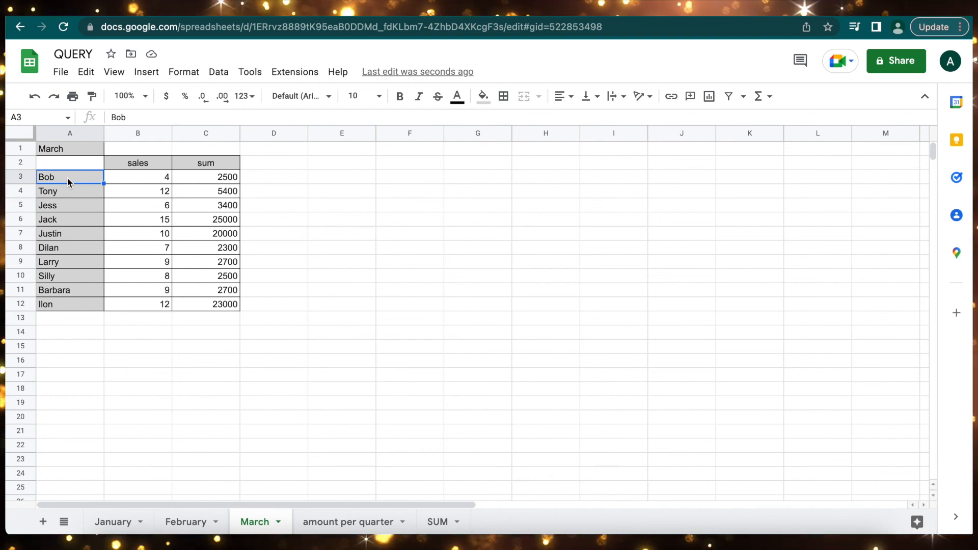
text(Ilon)
key(Return)
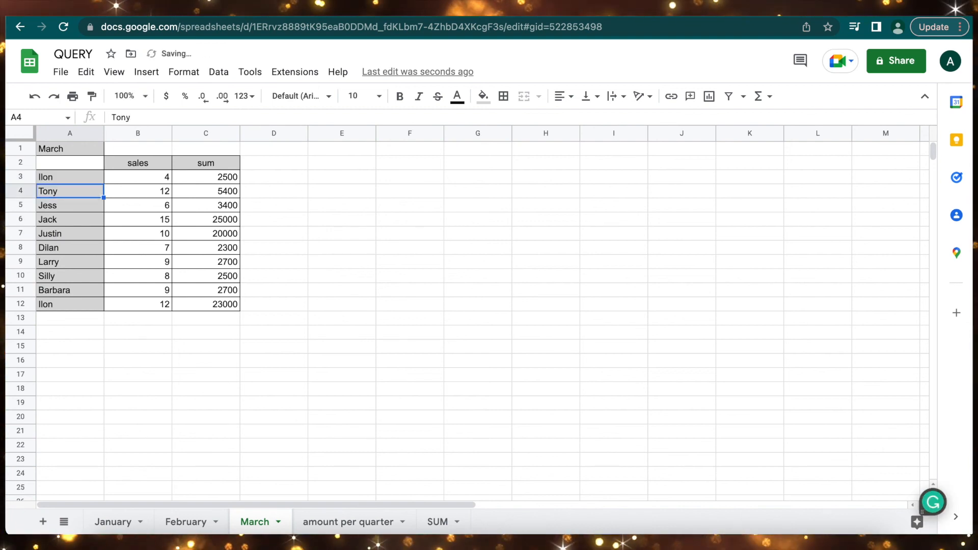
click(364, 524)
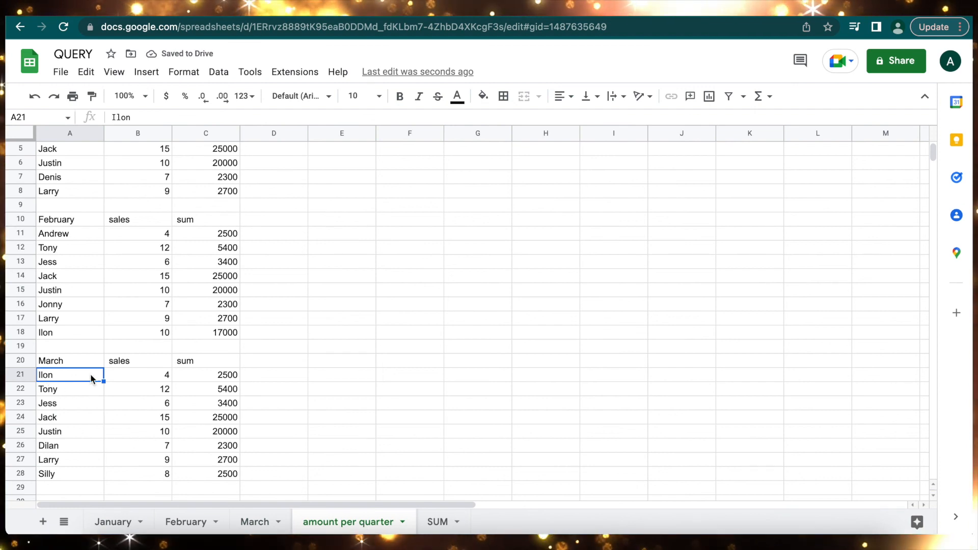
click(56, 334)
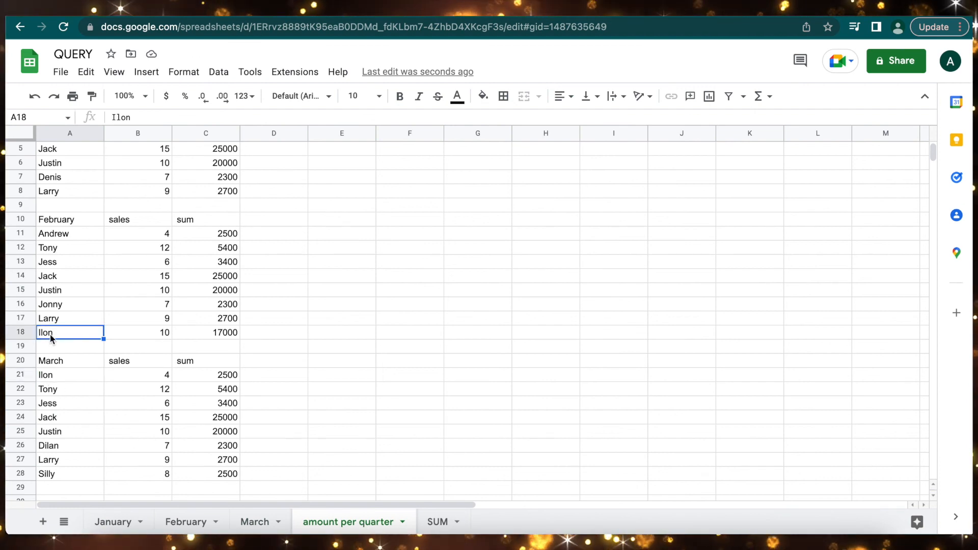
click(62, 376)
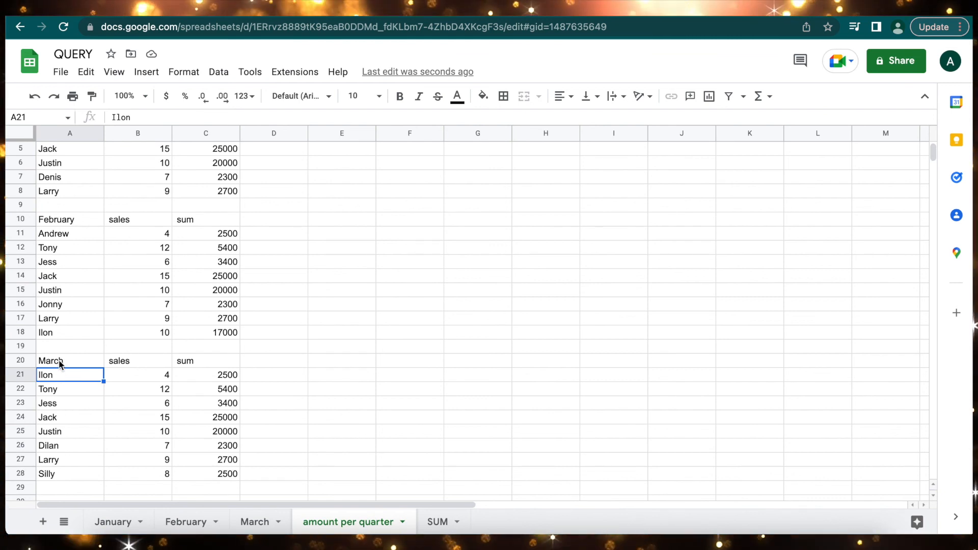
- Add the salesperson repeated in A18 and A21 to A7 of the SUM sheet and fill the SUMIF formulas from B6:C6 into row 7
click(439, 522)
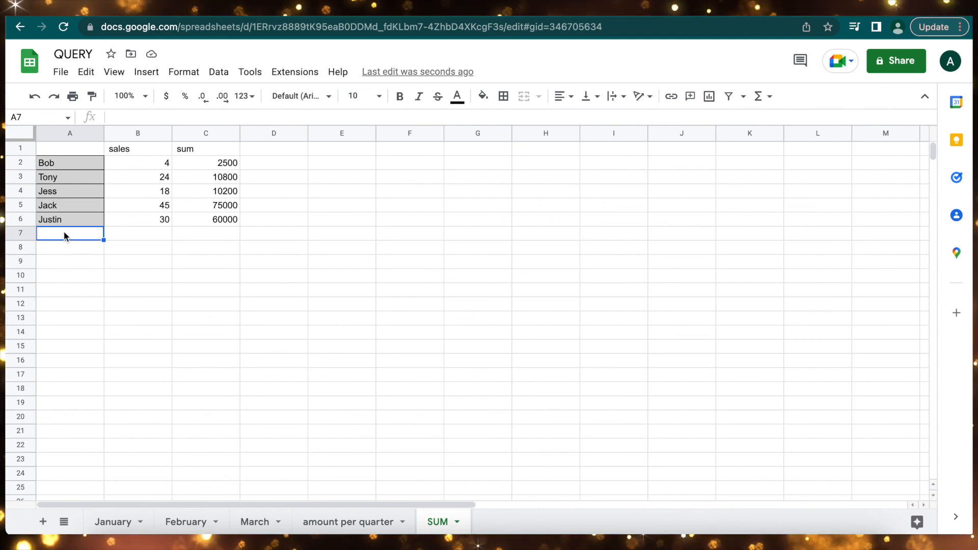
text(Ilin)
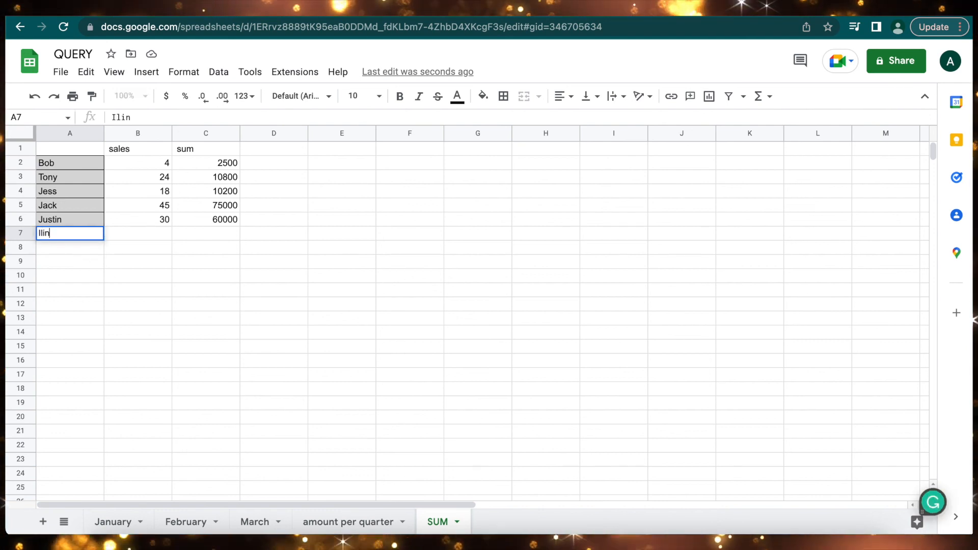
drag(138, 220, 238, 239)
- Check the SUMIF formulas in B7 and C7 and compare the row 7 totals with that salesperson's February and March entries in 'amount per quarter'
click(148, 236)
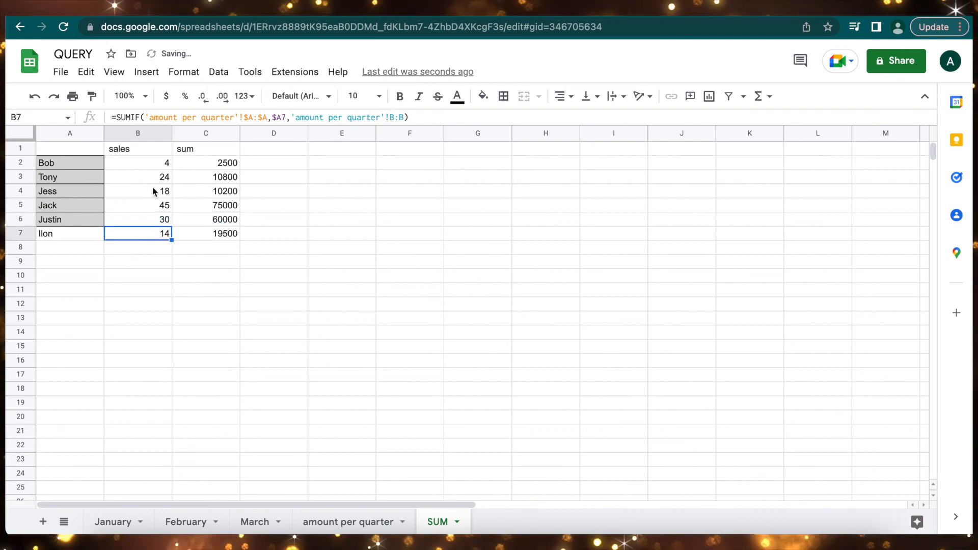
click(208, 234)
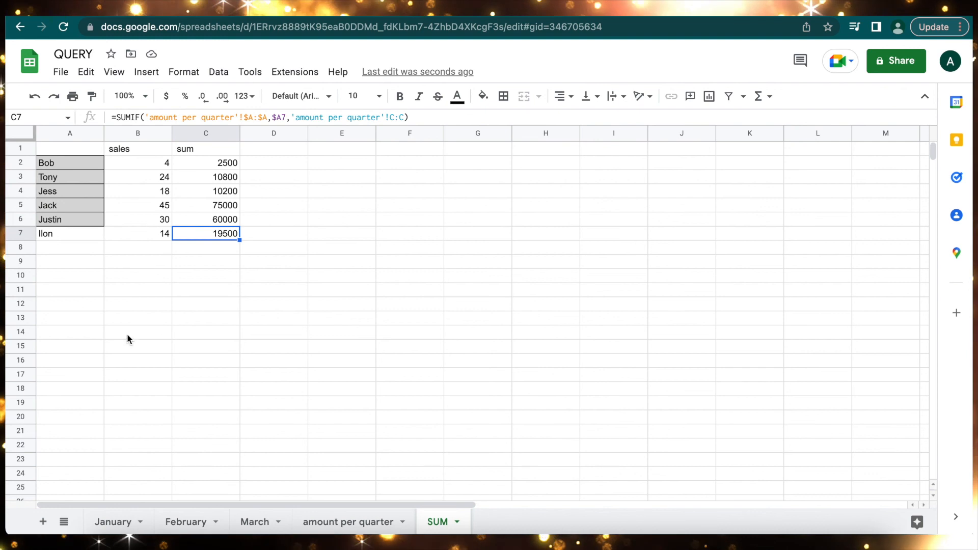
click(355, 522)
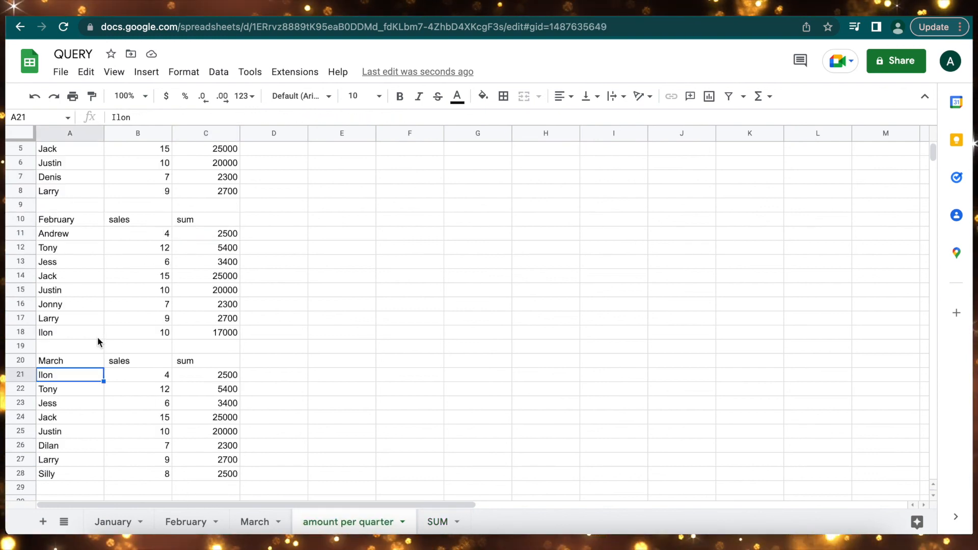
click(141, 332)
click(143, 375)
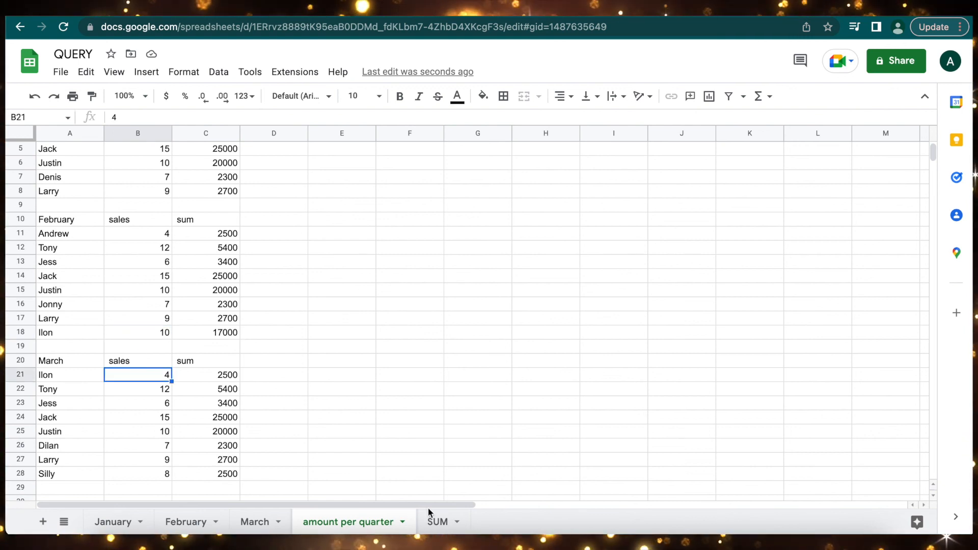
click(439, 523)
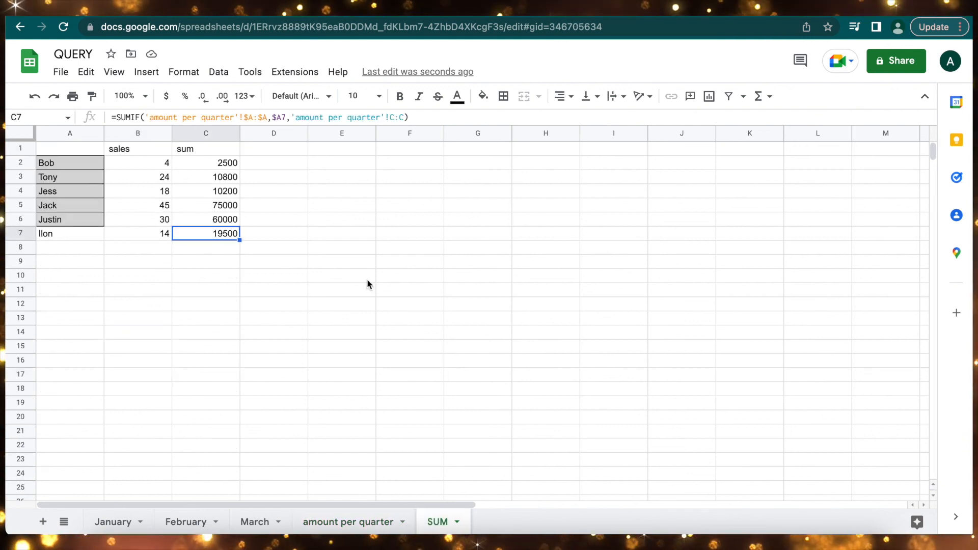